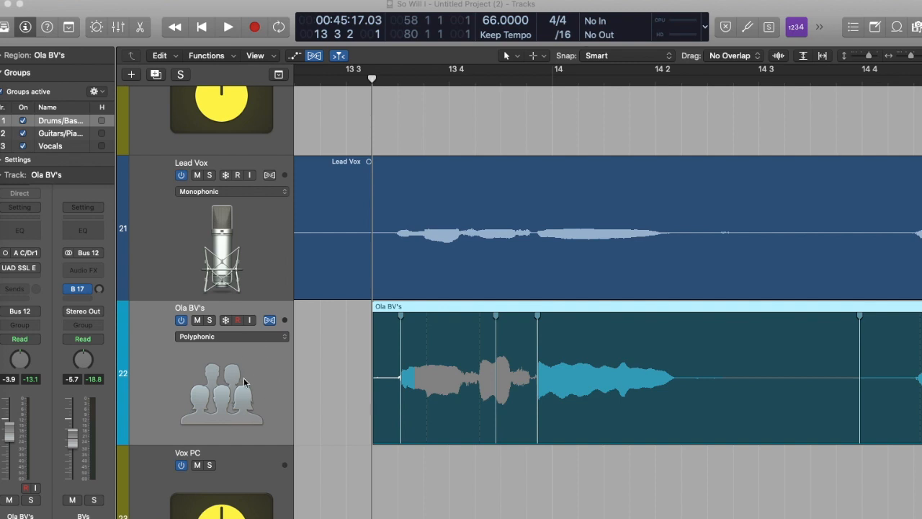
Set a looping cycle range from 13 3 1 121 to 16 2 3 81 over the opening backing-vocal phrases
left_click(314, 56)
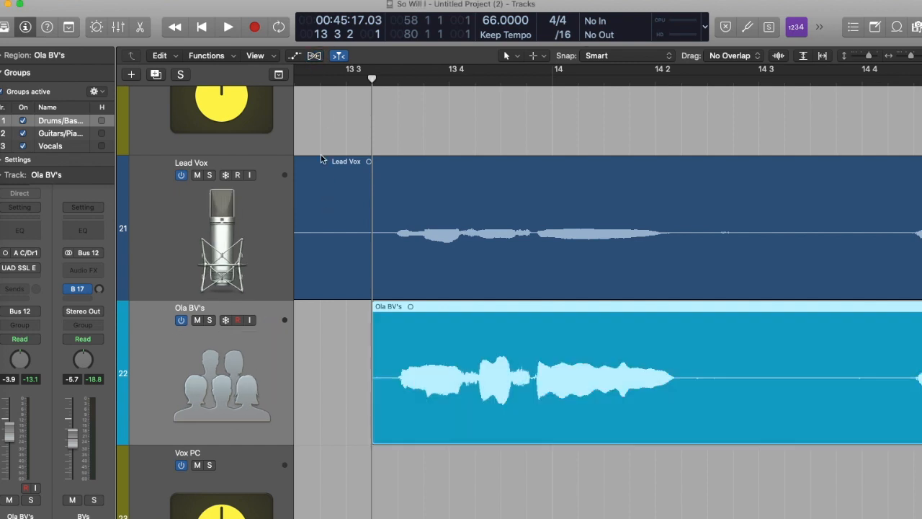
left_click(314, 56)
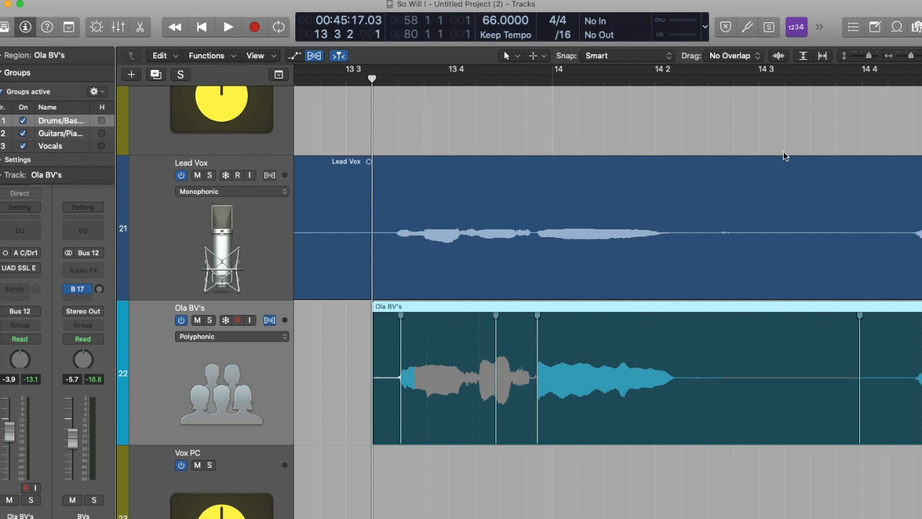
left_click_drag(911, 57, 909, 57)
left_click_drag(371, 76, 890, 92)
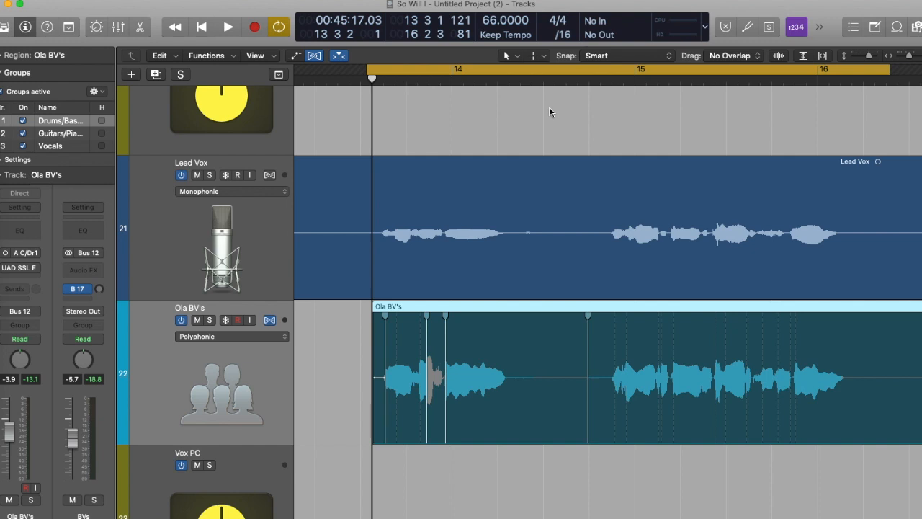
scroll(386, 94, "down", 1)
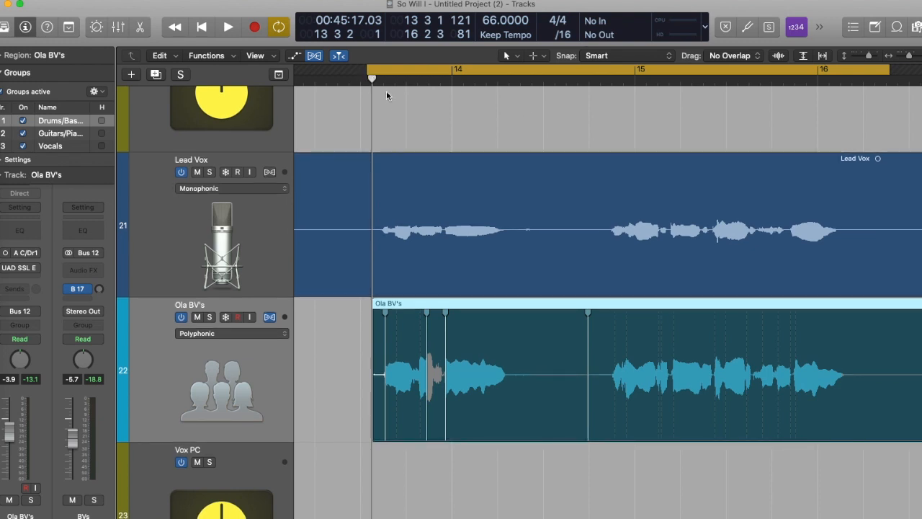
Play the cycled section from its start to compare the backing vocals' timing with the lead vocal up to bar 15
mouse_move(369, 78)
left_mouse_down()
mouse_move(382, 79)
mouse_move(370, 78)
left_mouse_up()
key("space")
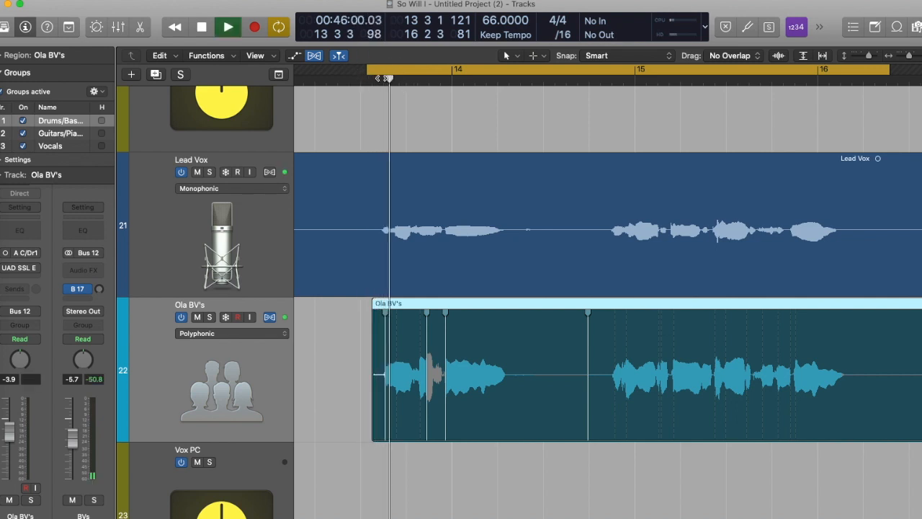
scroll(527, 115, "right", 5)
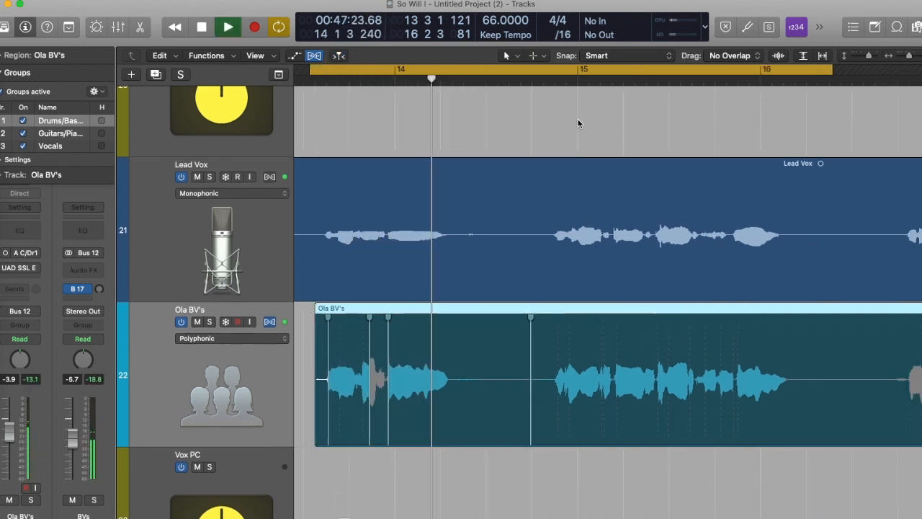
key("space")
left_click_drag(414, 79, 470, 79)
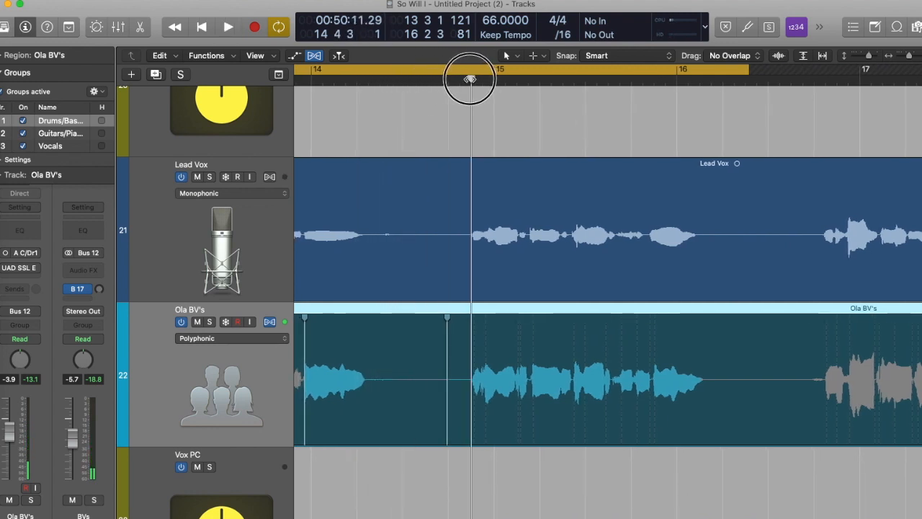
key("space")
scroll(658, 137, "right", 5)
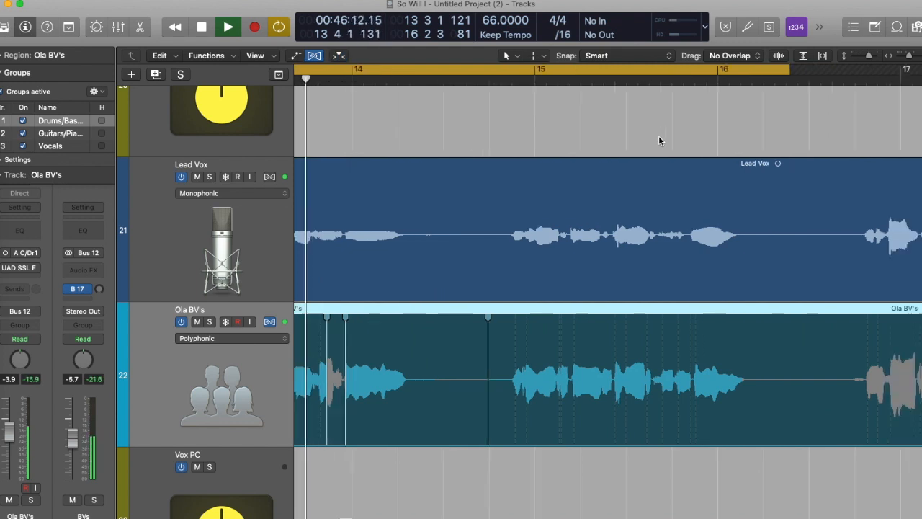
scroll(658, 141, "right", 2)
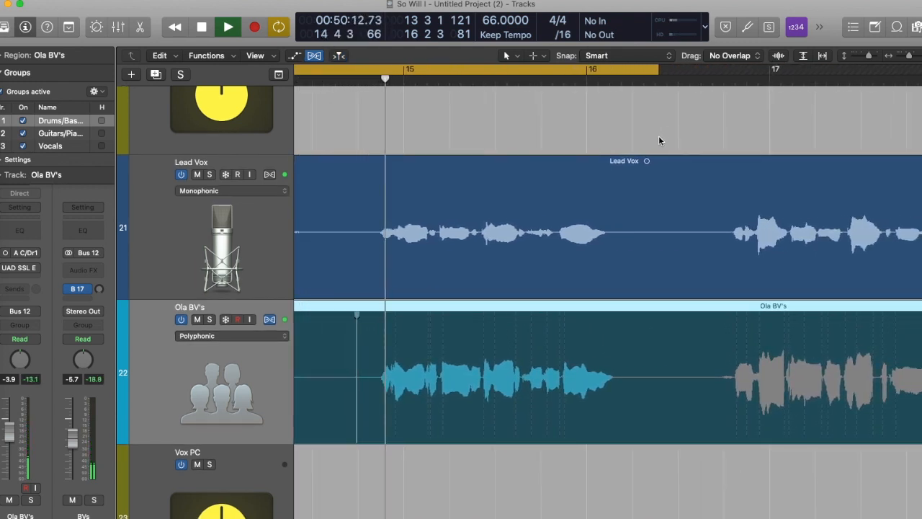
Audition the rest of the phrase from 15 1 4 towards bar 16 against the lead vocal
key("space")
left_click_drag(449, 75, 438, 79)
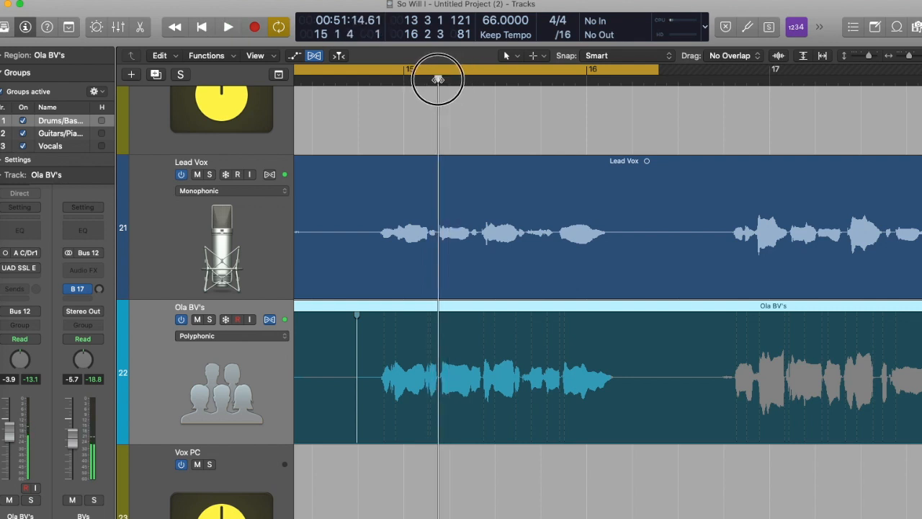
key("space")
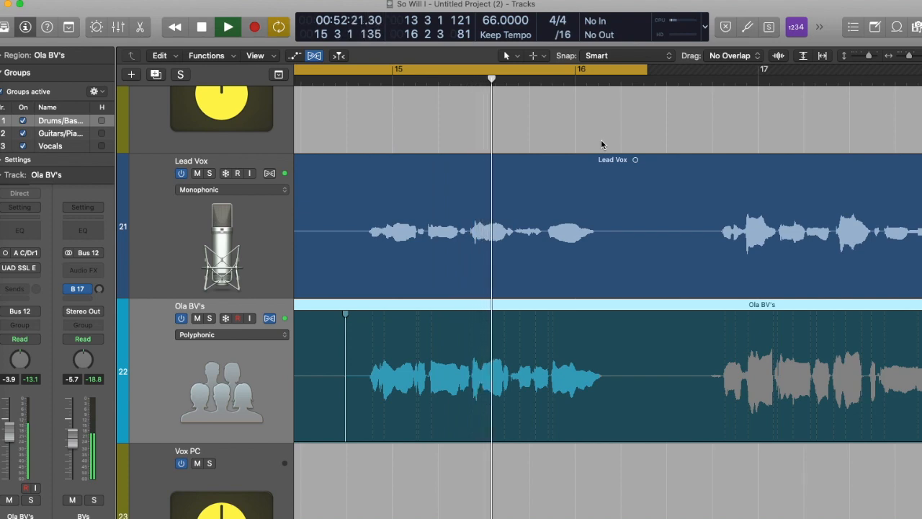
key("space")
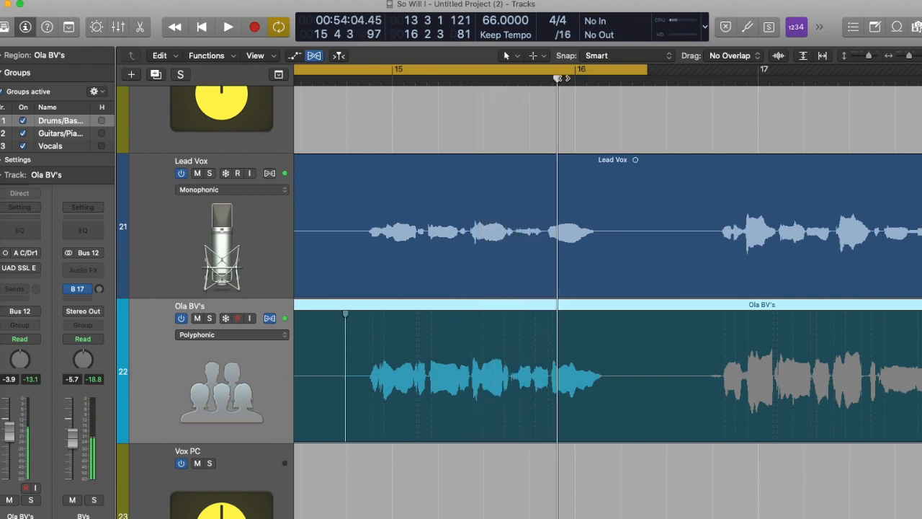
right_click(558, 78)
left_click(537, 94)
left_click_drag(564, 79, 549, 78)
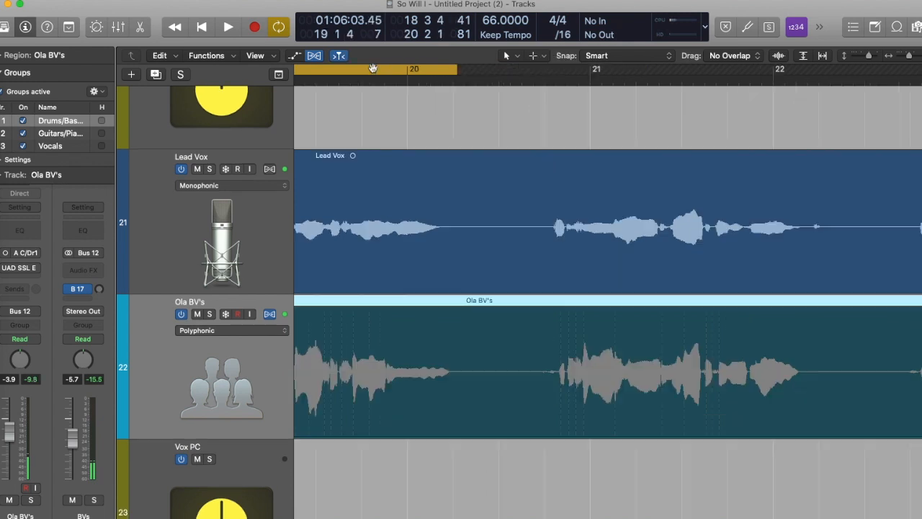
Move the cycle range to 20 3 4 41 through 22 2 1 81 and audition that backing-vocal phrase
left_click_drag(374, 68, 739, 95)
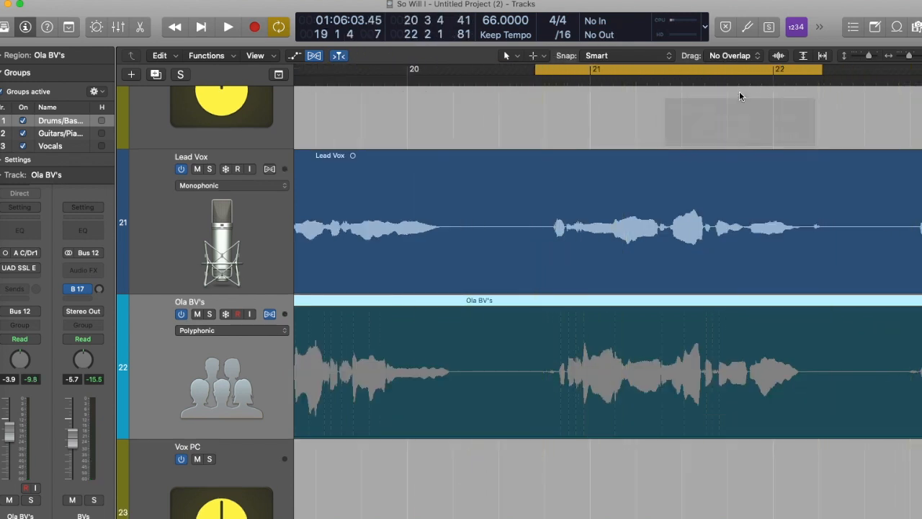
key("space")
key("space")
Add a flex marker at the first backing-vocal word before bar 21 and shift it earlier to match the lead vocal's onset
left_click_drag(563, 78, 554, 79)
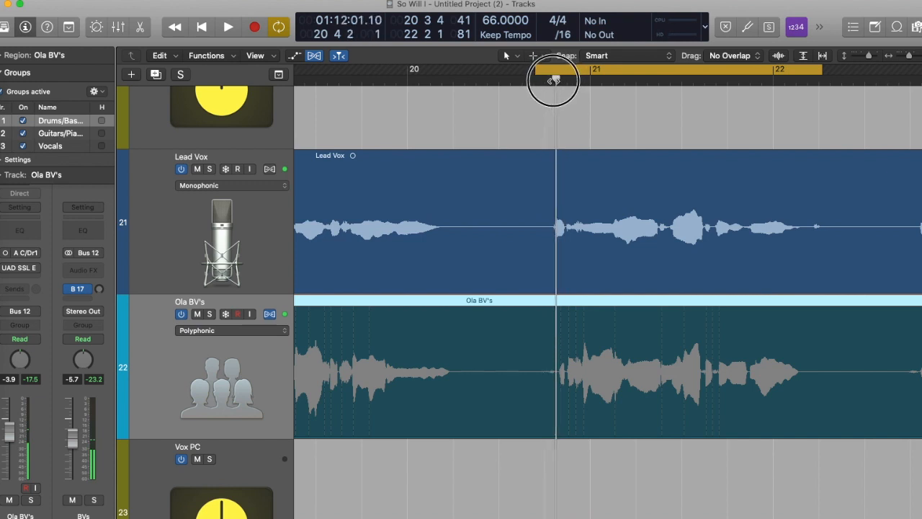
left_click_drag(910, 58, 913, 56)
left_click_drag(556, 79, 548, 79)
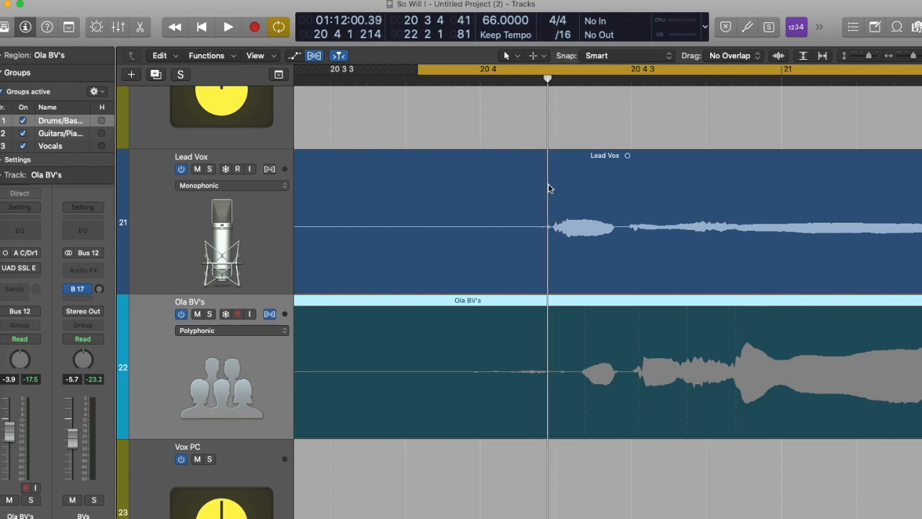
left_click(585, 307)
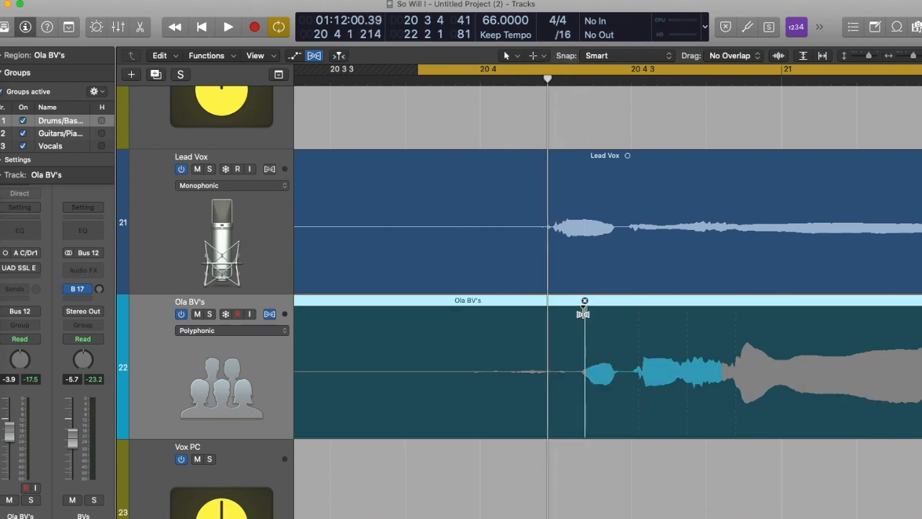
left_click_drag(573, 313, 553, 314)
Play back the phrase between bars 20 and 22 to check its timing against the lead vocal
key("space")
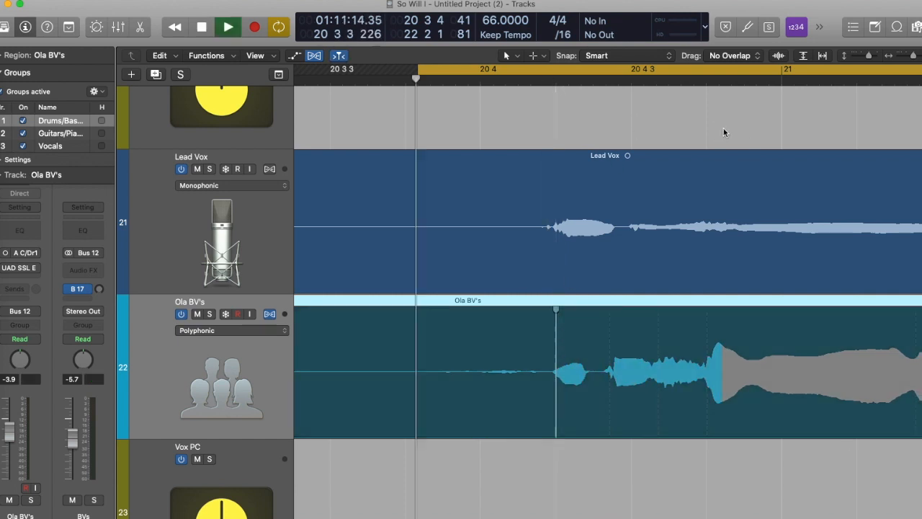
key("space")
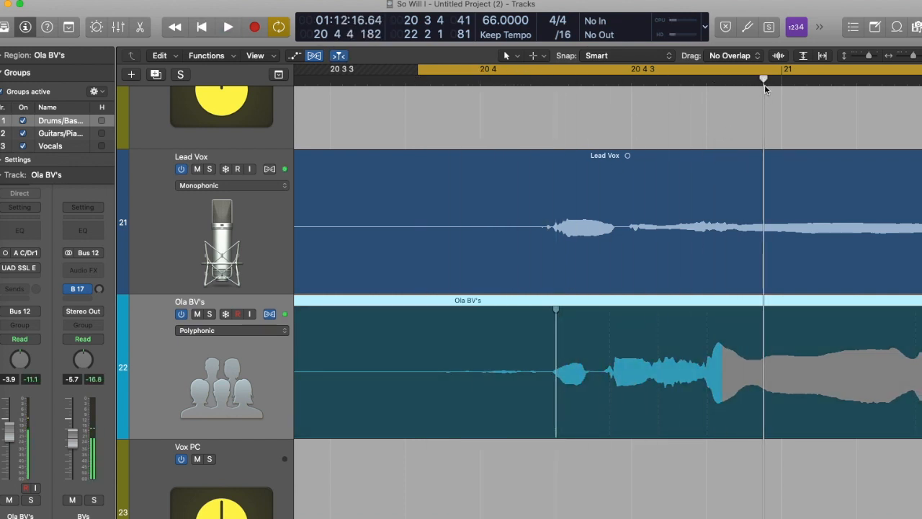
left_click_drag(764, 84, 457, 89)
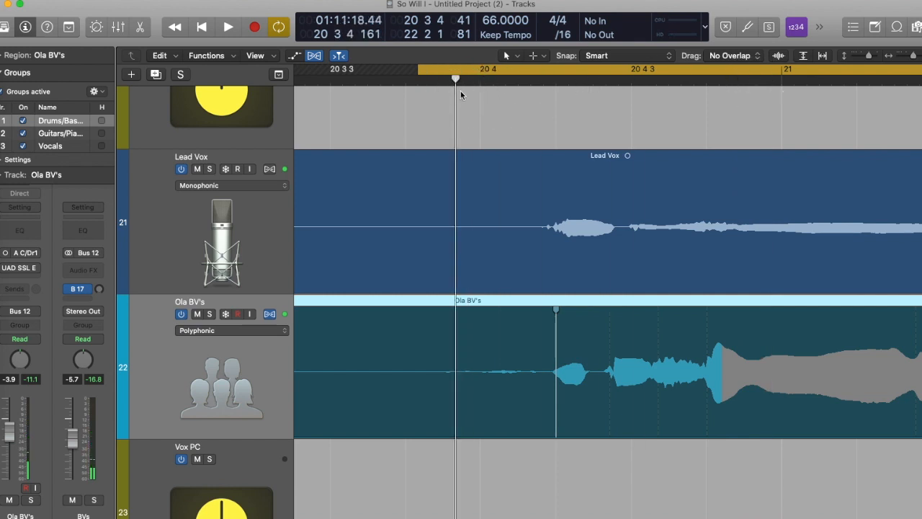
key("space")
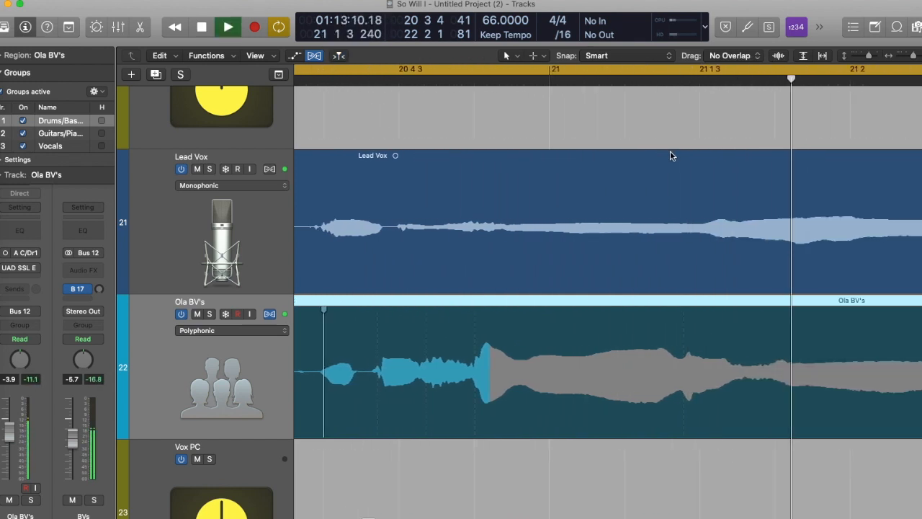
key("space")
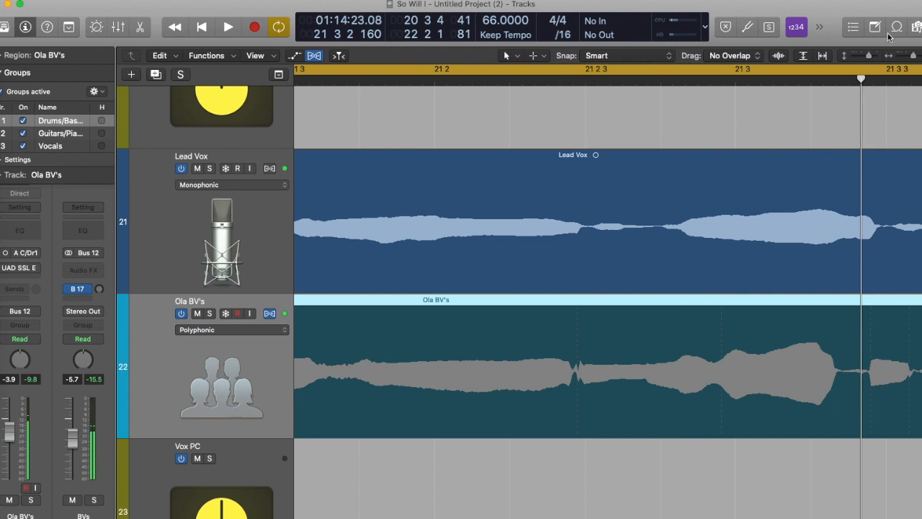
left_click_drag(913, 55, 908, 54)
scroll(868, 165, "right", 6)
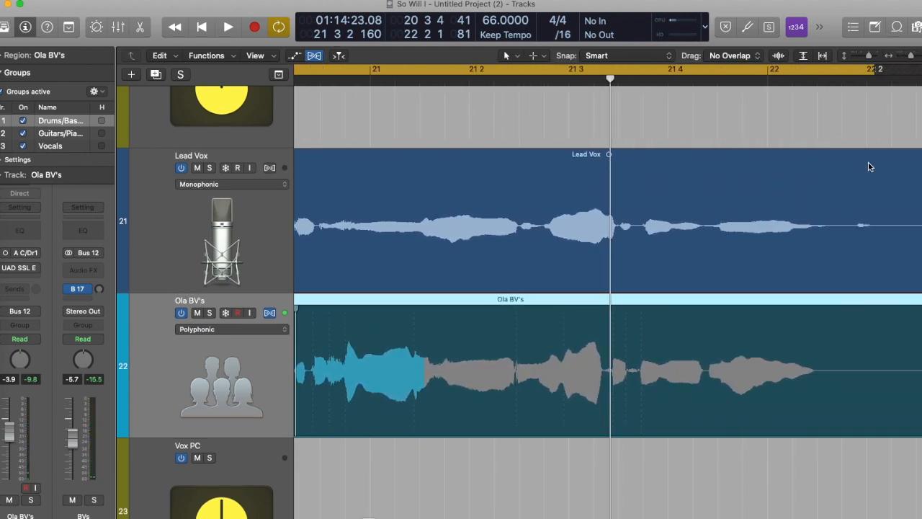
key("space")
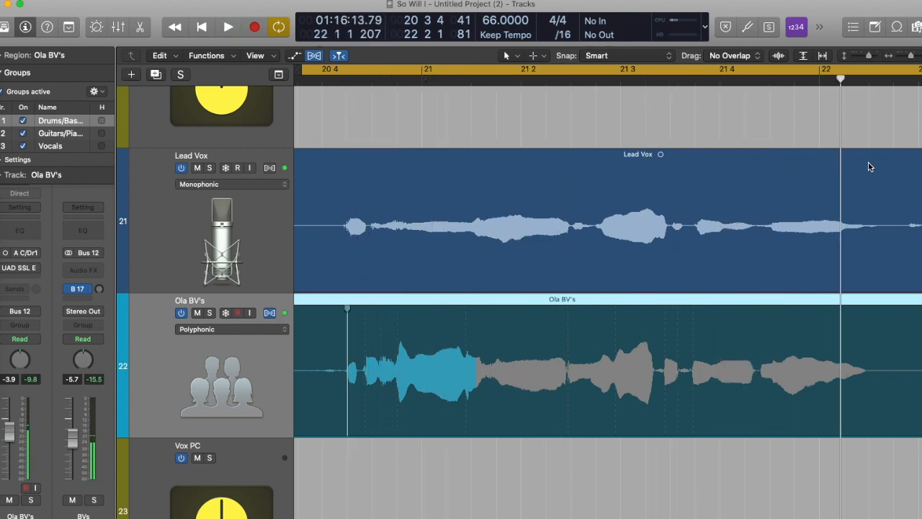
key("space")
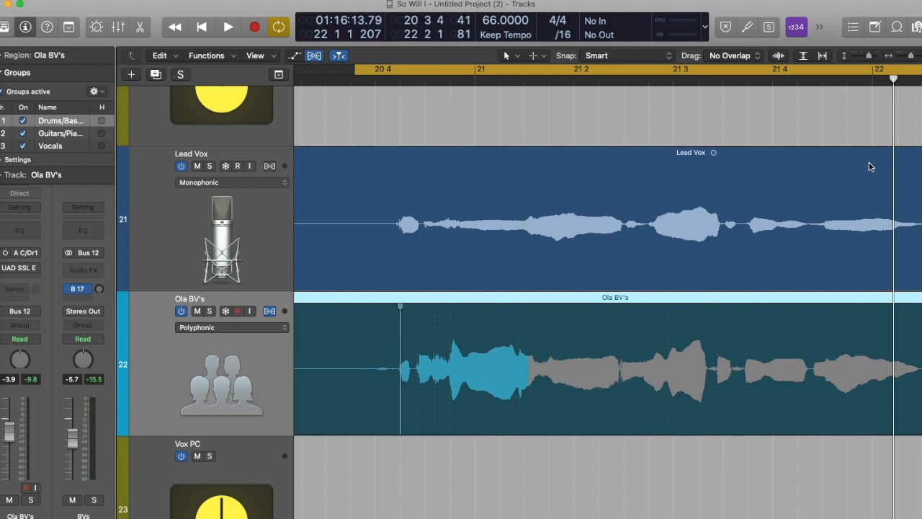
Flex the onset of the last backing-vocal word before bar 22 to 21 4 3 1, matching the lead vocal, and play the phrase
scroll(763, 183, "right", 3)
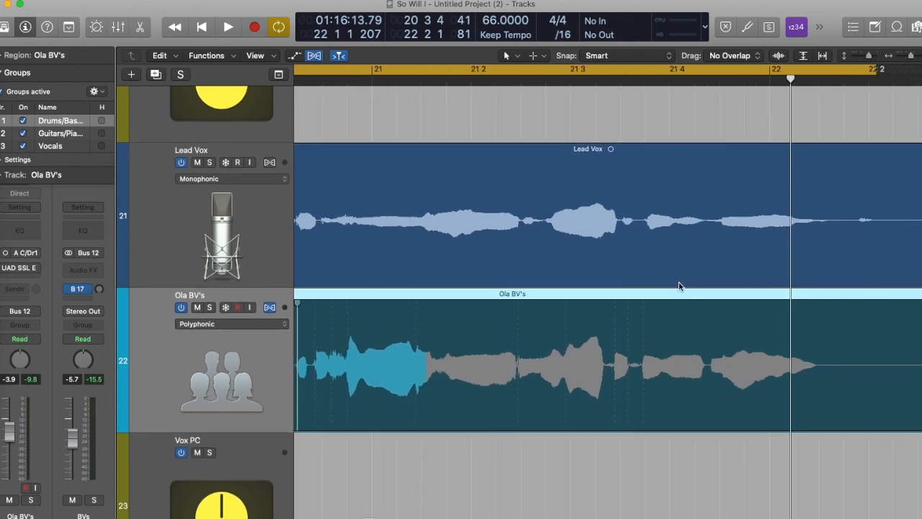
left_click_drag(790, 84, 719, 85)
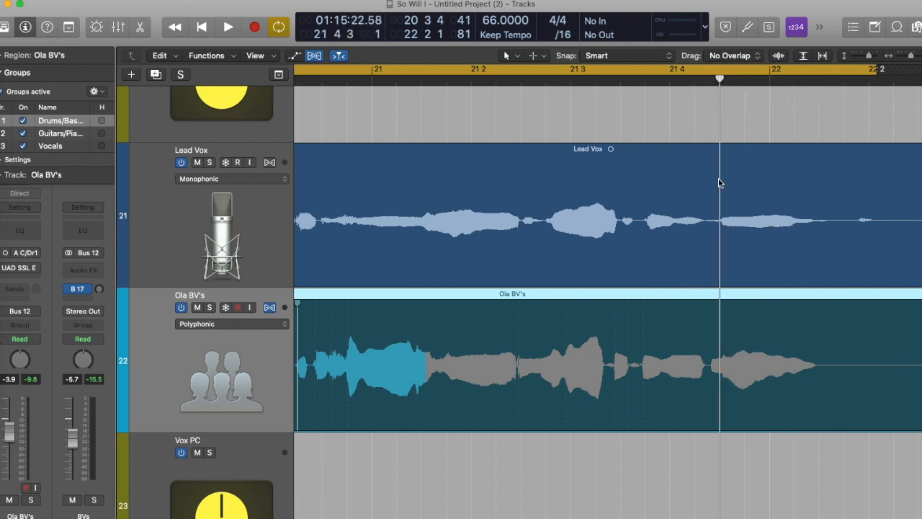
left_click(713, 301)
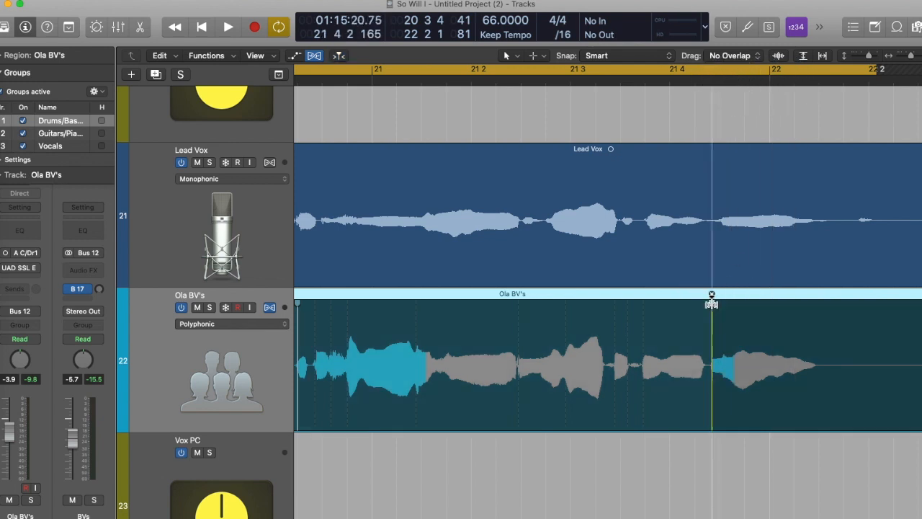
left_click_drag(711, 298, 719, 301)
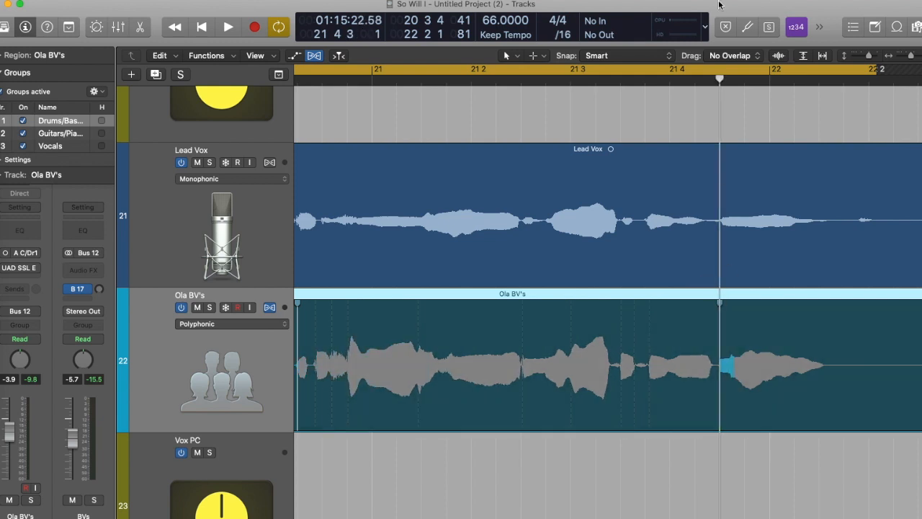
key("space")
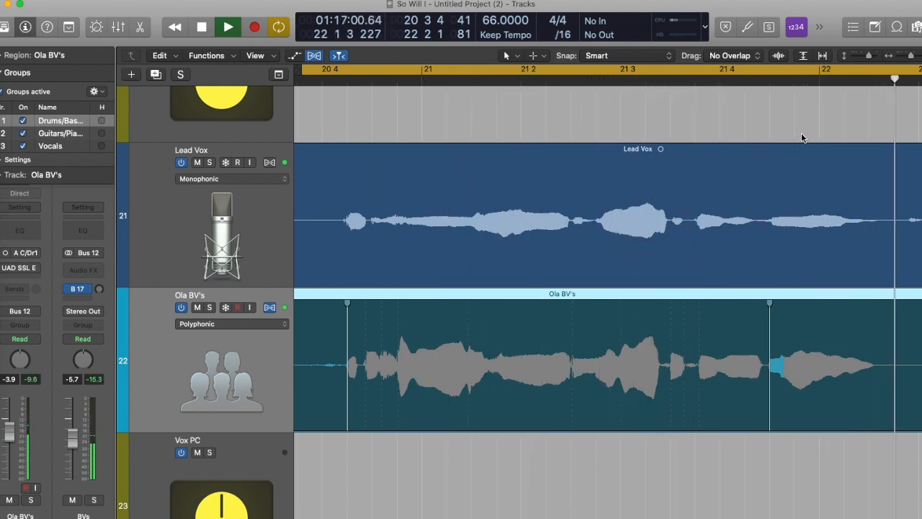
key("space")
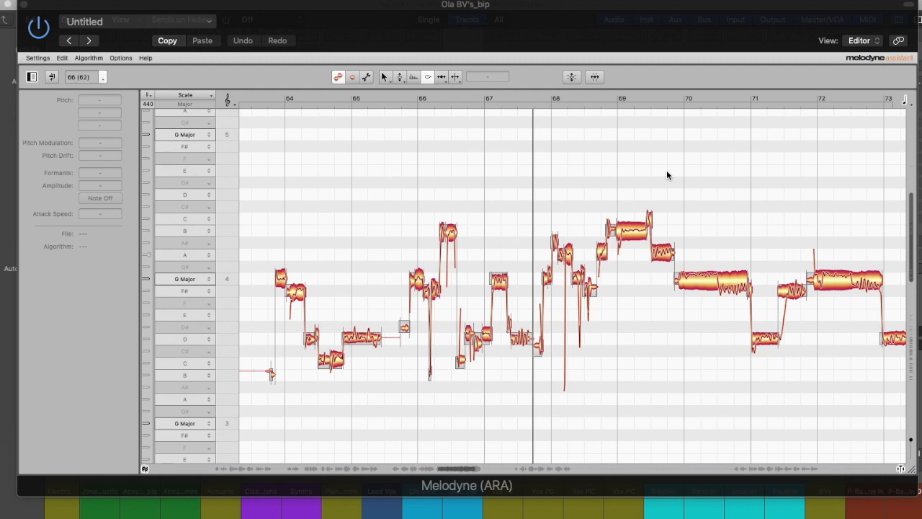
In the Melodyne editor, examine the backing vocal's pitch notes between about bars 53 and 73
scroll(666, 175, "left", 5)
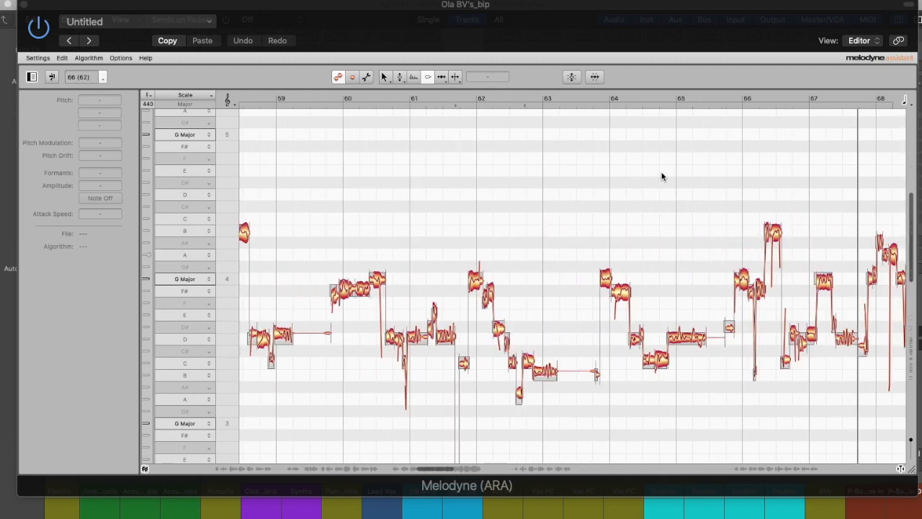
scroll(661, 176, "left", 6)
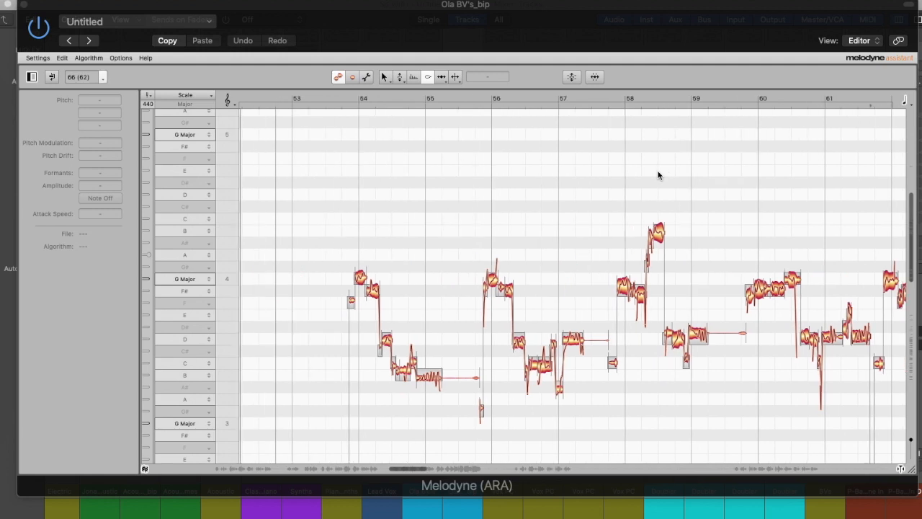
scroll(648, 175, "down", 3)
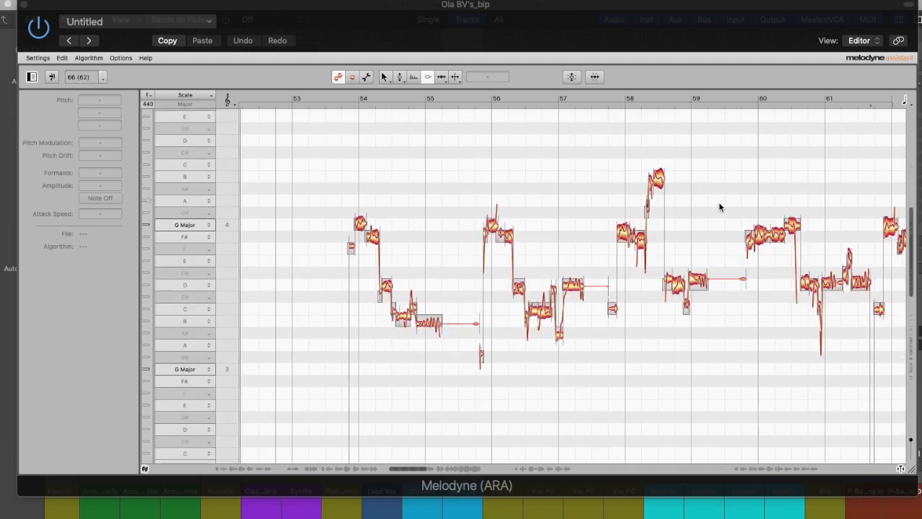
scroll(718, 208, "right", 4)
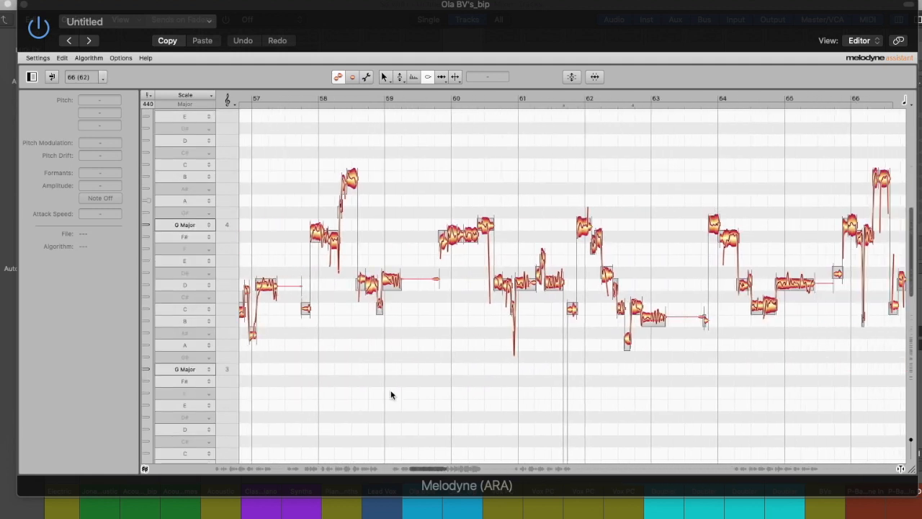
Lower the amplitude of the loud B4 note at bar 69 and the long G4 notes at bars 70 and 72
left_click_drag(428, 473, 462, 473)
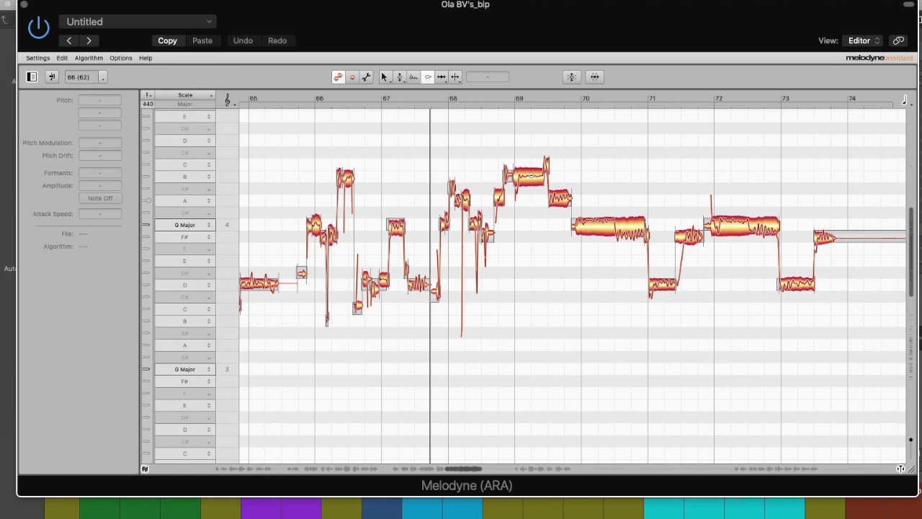
left_click_drag(527, 170, 520, 212)
left_click_drag(618, 220, 617, 260)
left_click_drag(720, 218, 684, 250)
Set the D4 note at bar 71 to -4.56 dB and the one at bar 73 to -7.20 dB, and retrim the neighbouring long G4 notes
left_click_drag(660, 283, 669, 305)
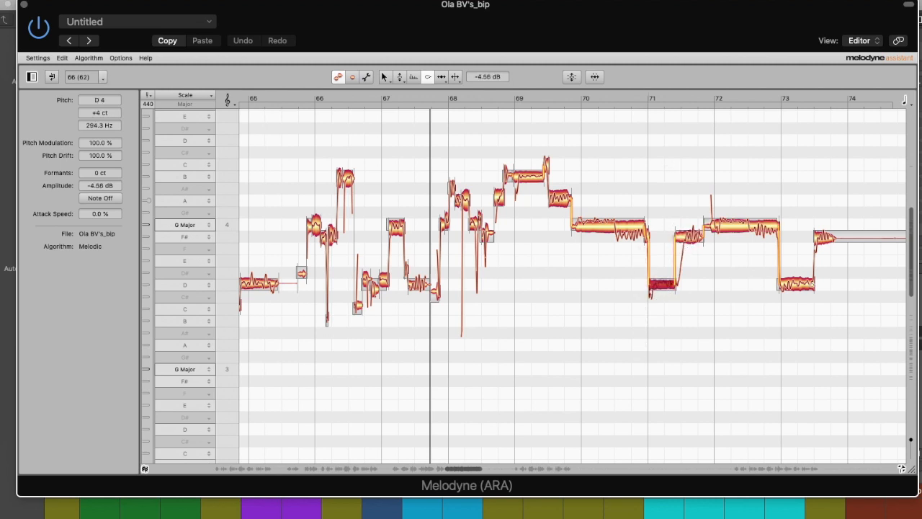
left_click_drag(796, 283, 801, 314)
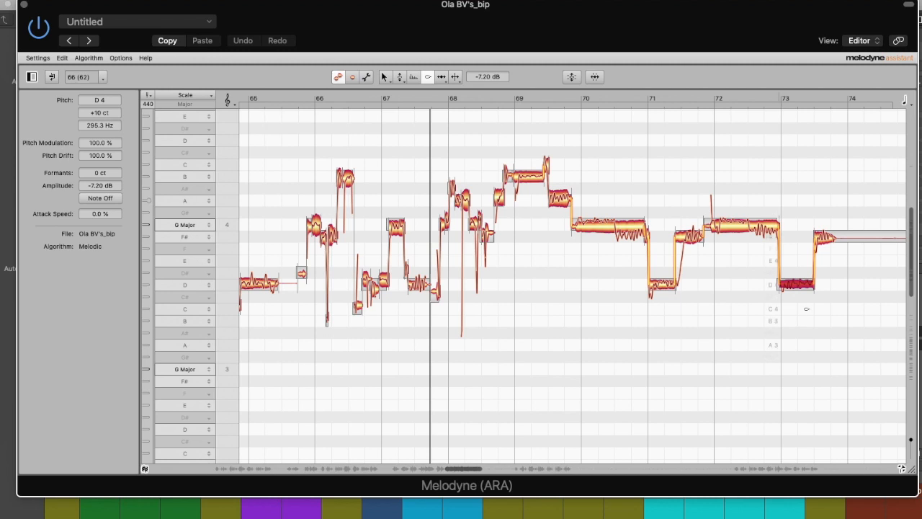
left_click_drag(814, 246, 817, 248)
left_click_drag(622, 224, 621, 230)
left_click_drag(734, 223, 732, 229)
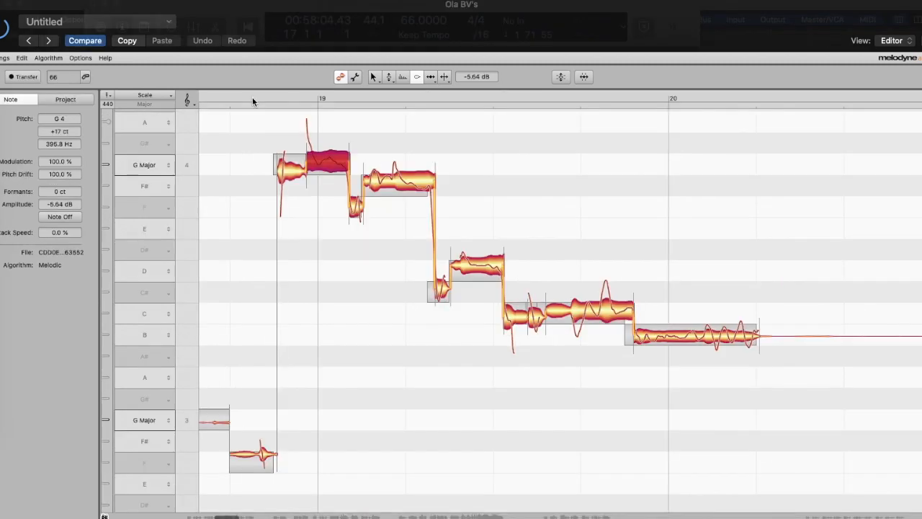
Play through bars 18 to 21 of Ola BV's and lower both loud G4 notes in bar 21, the second to -3.36 dB
scroll(530, 233, "left", 5)
scroll(530, 233, "left", 5)
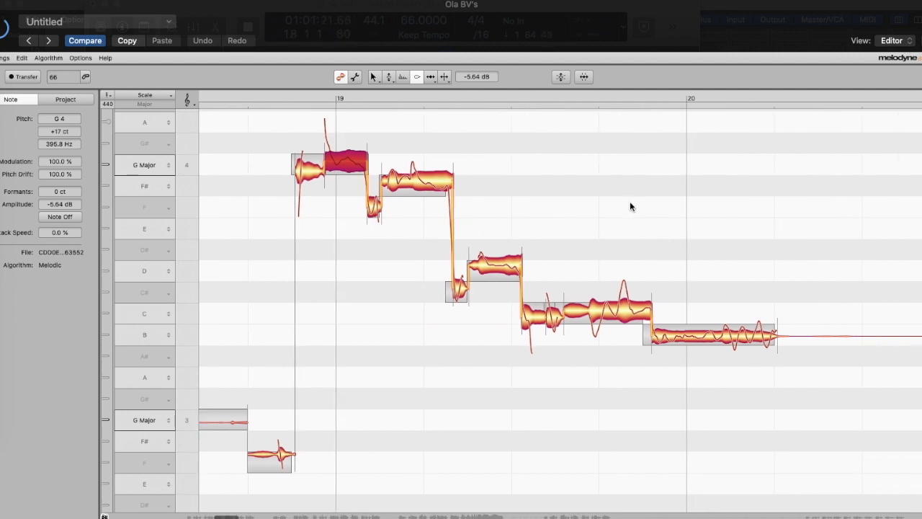
scroll(630, 206, "right", 2)
scroll(630, 205, "left", 8)
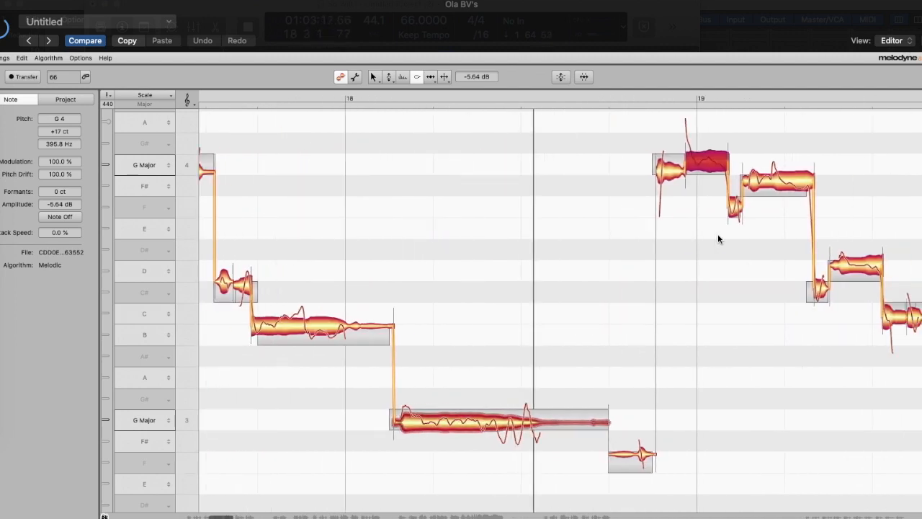
scroll(717, 238, "right", 4)
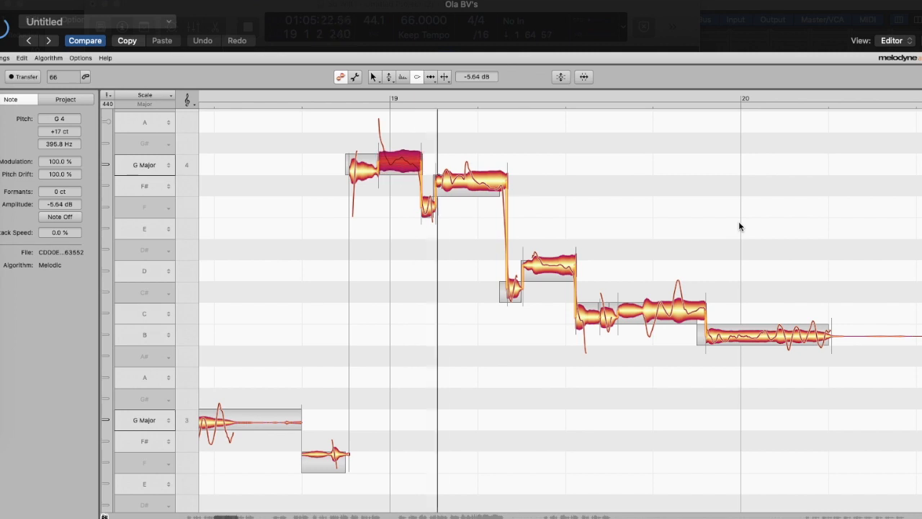
scroll(717, 218, "right", 5)
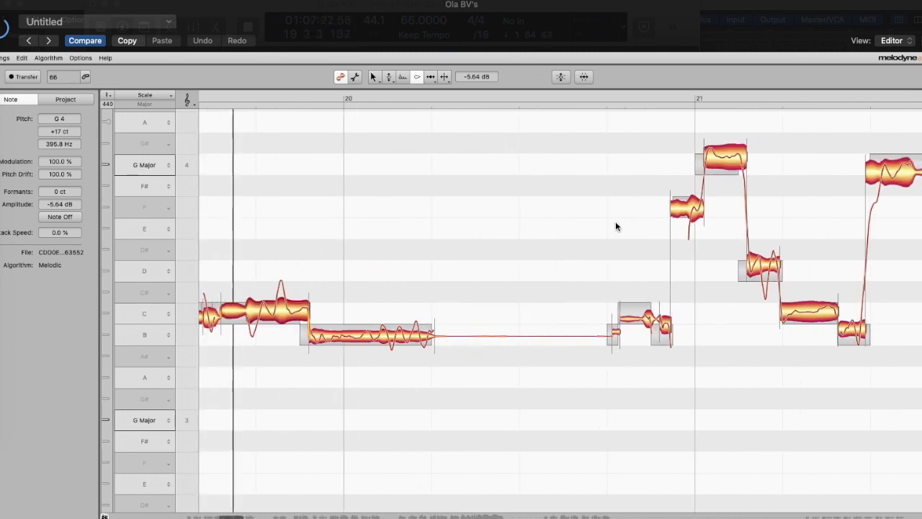
scroll(630, 221, "right", 4)
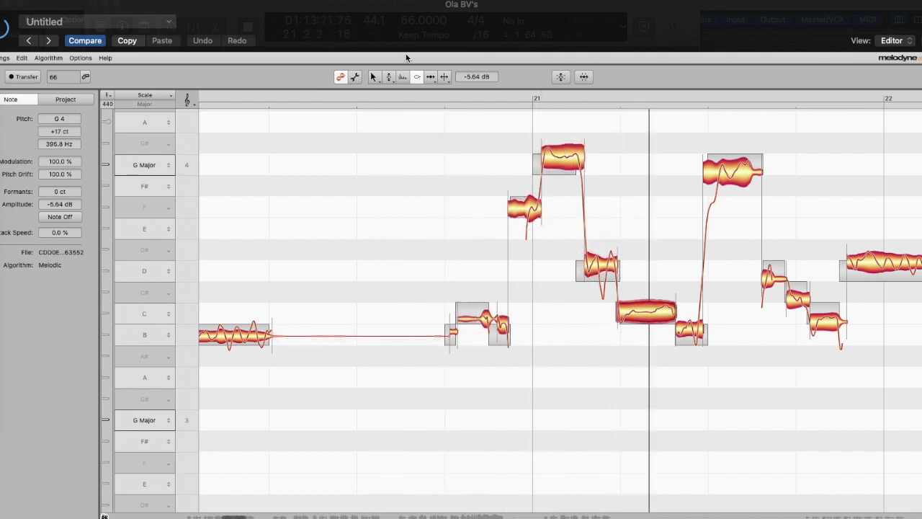
left_click(566, 153)
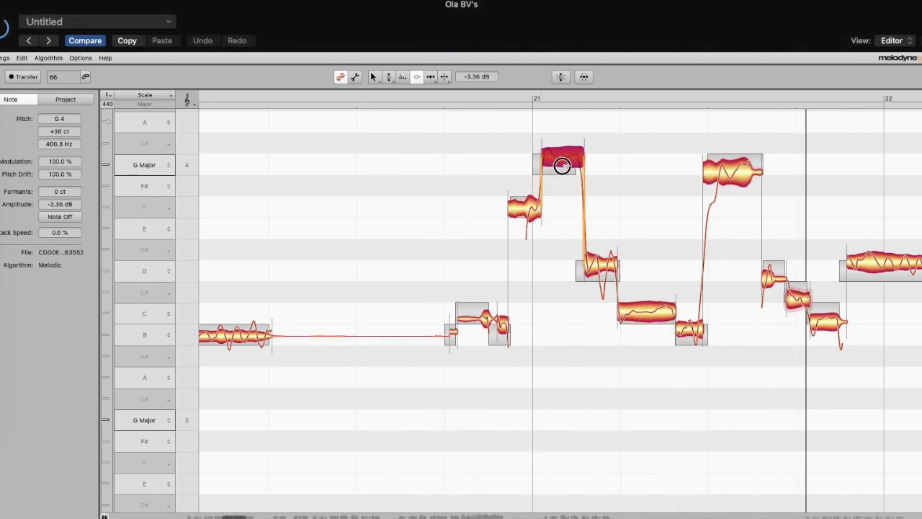
left_click(733, 181)
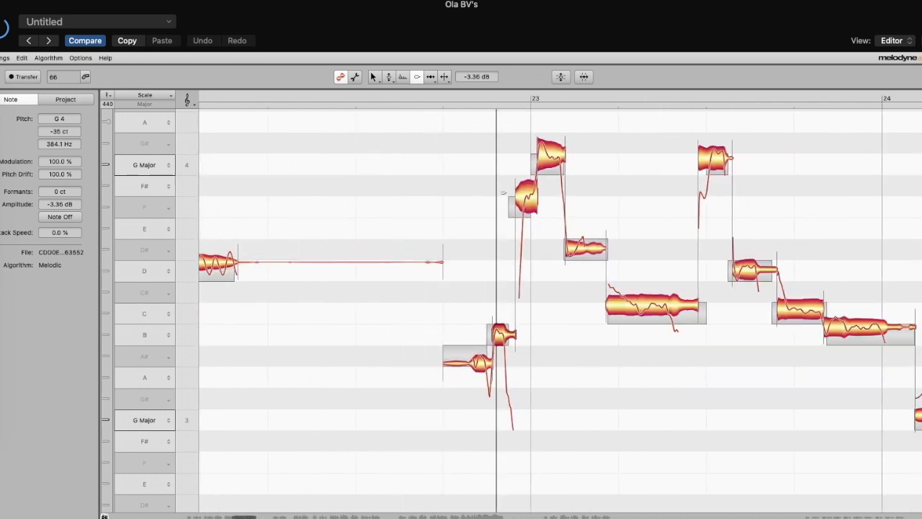
Lower the loud notes around bar 23, setting the F4 to -4.20 dB, the first G4 to about -4.32 dB and the C4 to -1.32 dB
left_click(526, 184)
key("space")
left_click_drag(541, 143, 543, 152)
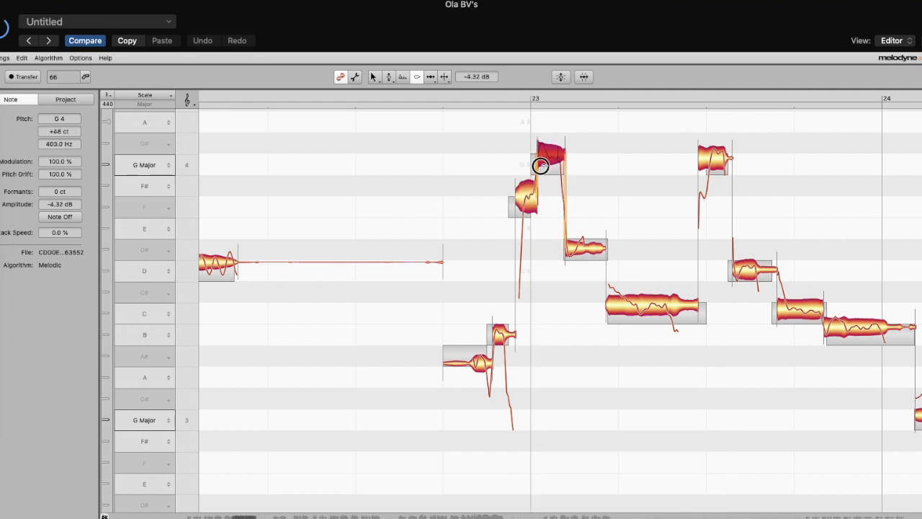
left_click_drag(520, 187, 520, 196)
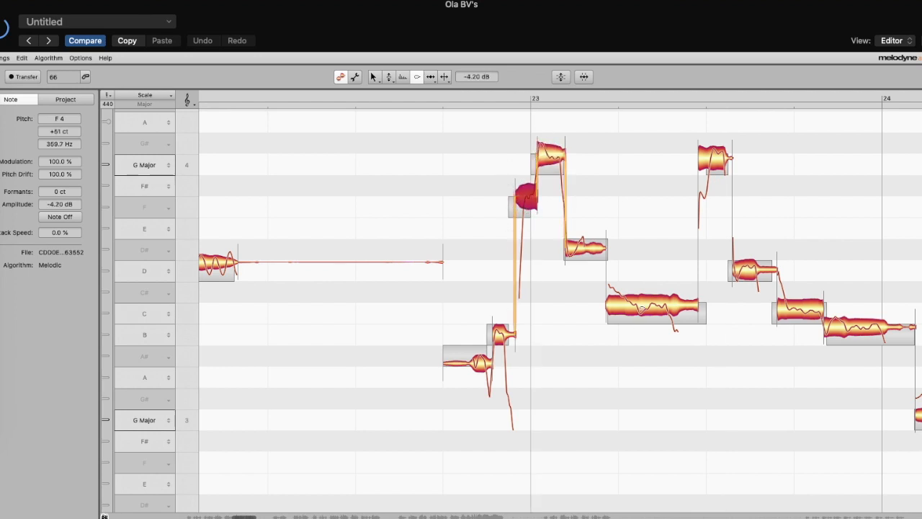
left_click(641, 304)
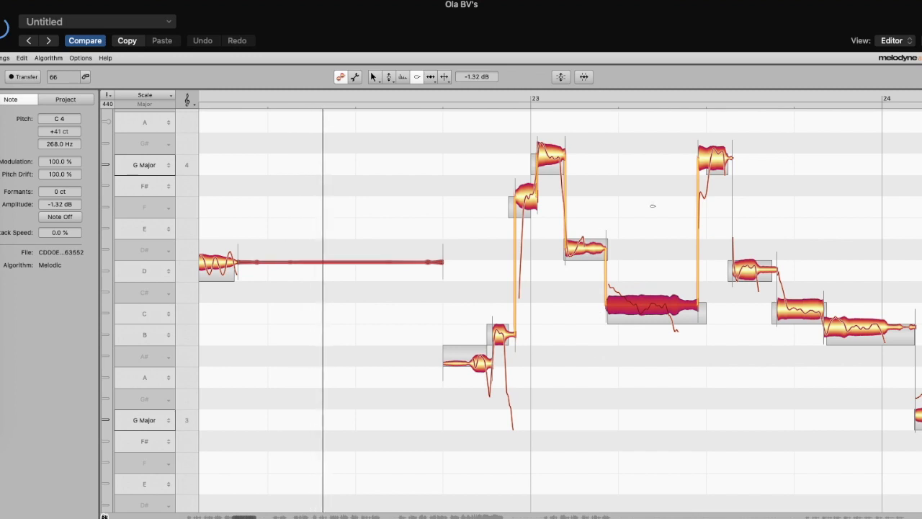
Play on past bar 24 and set the amplitude of the long G4 note starting just before bar 25 to -3.72 dB
scroll(652, 206, "right", 5)
scroll(651, 206, "left", 2)
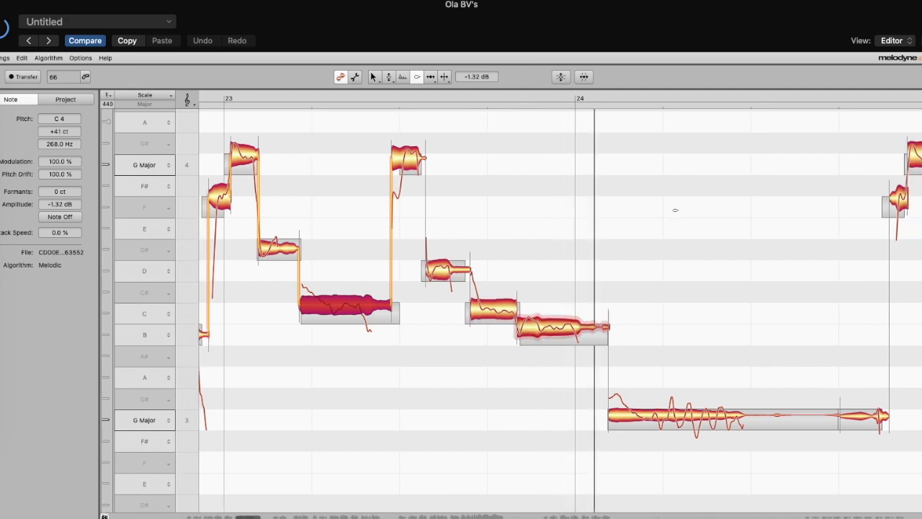
left_click(518, 160)
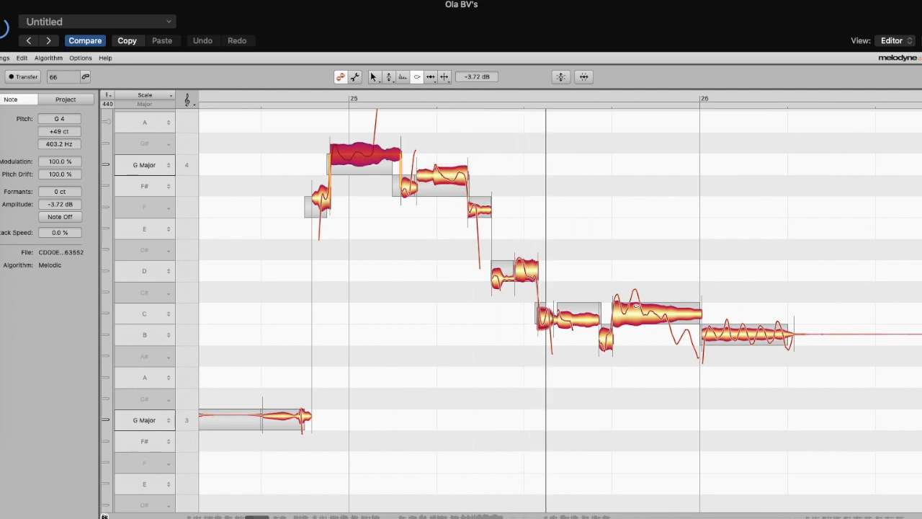
Lower the amplitude of the C4 note before bar 26 to -1.44 dB and the B3 note at bar 31 to -2.88 dB
left_click(631, 310)
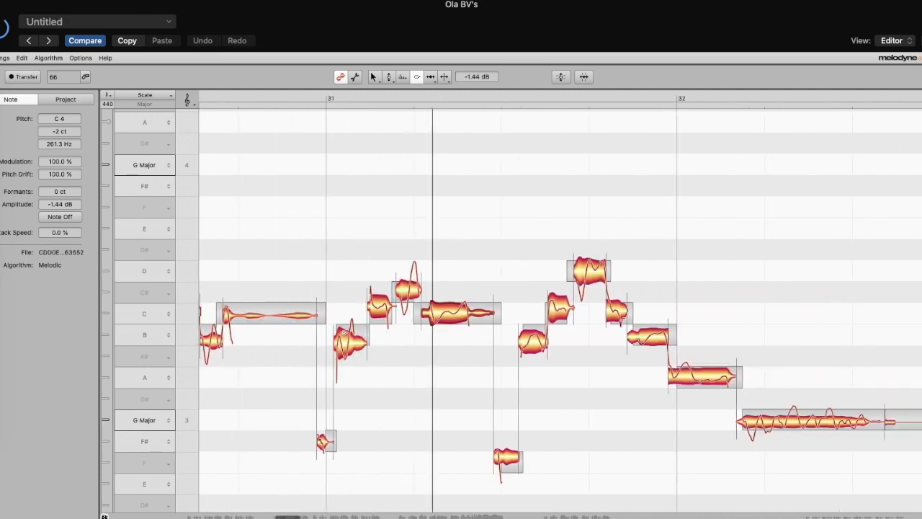
left_click(345, 336)
left_click_drag(346, 336, 346, 348)
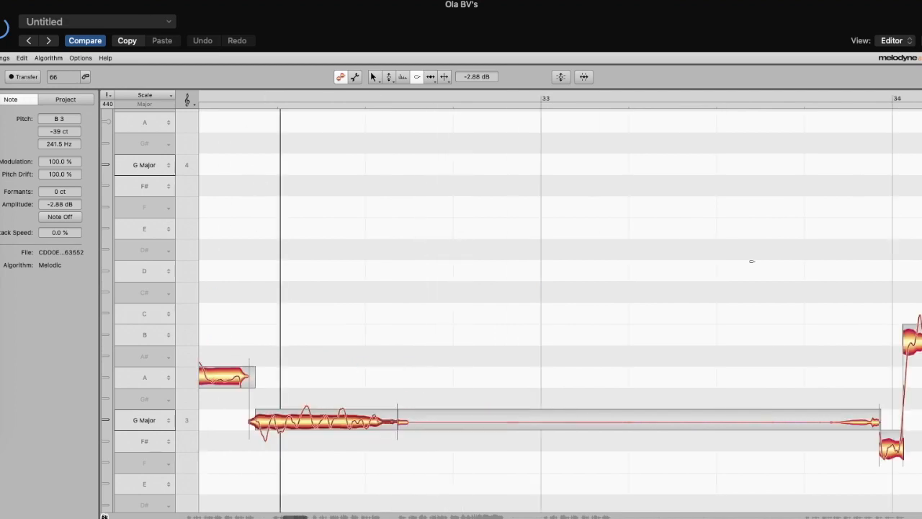
Lower the loud notes in bar 34, setting the long C4 to -4.20 dB, and turn down the loud note early in bar 35
scroll(751, 262, "left", 5)
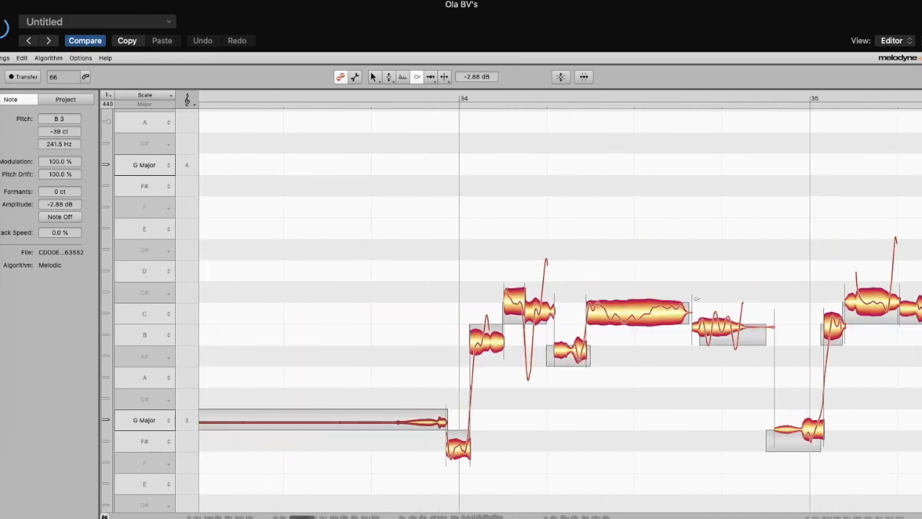
scroll(642, 297, "left", 2)
left_click(633, 308)
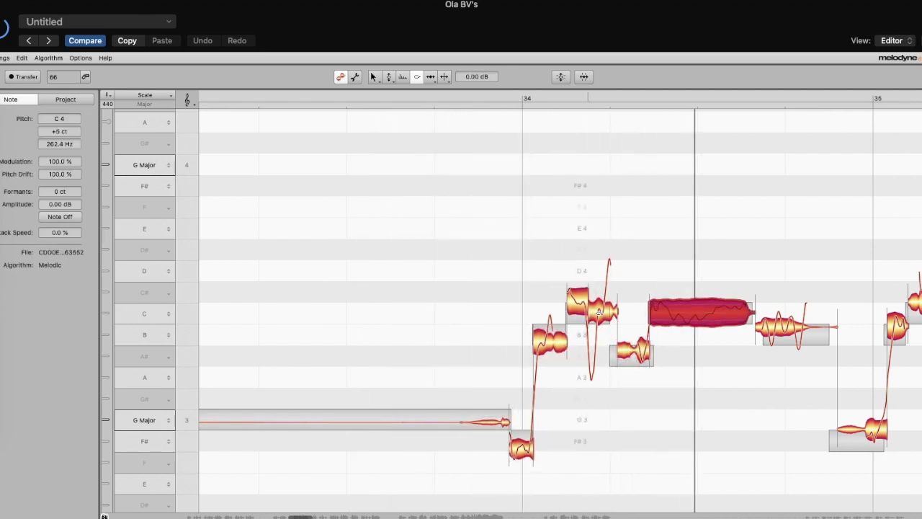
left_click(576, 297)
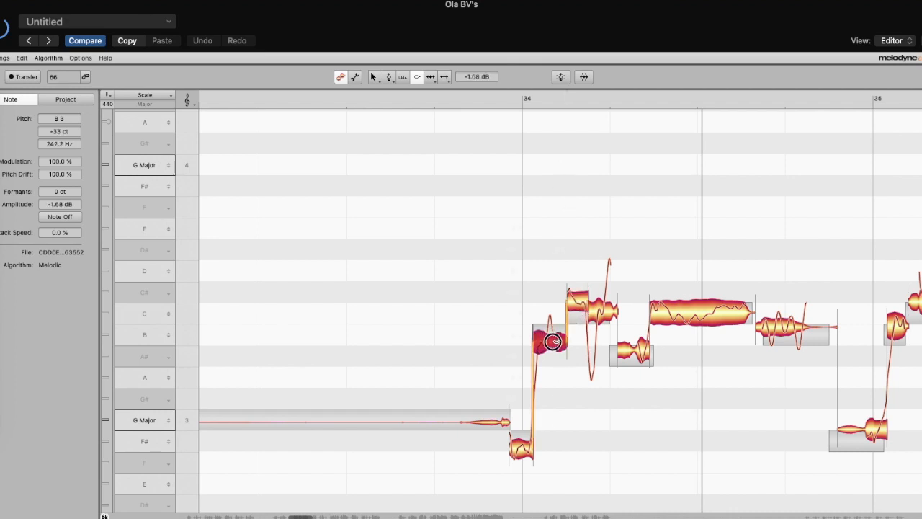
left_click(699, 310)
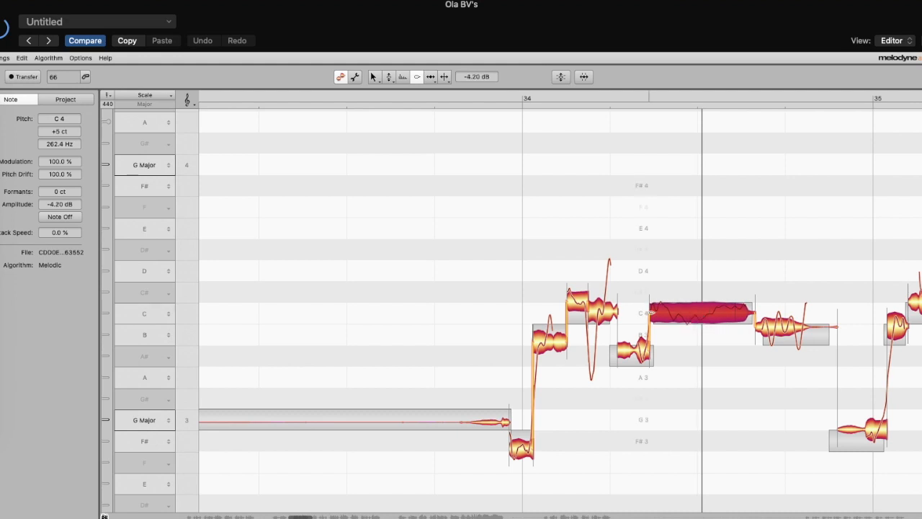
left_click(595, 301)
key("space")
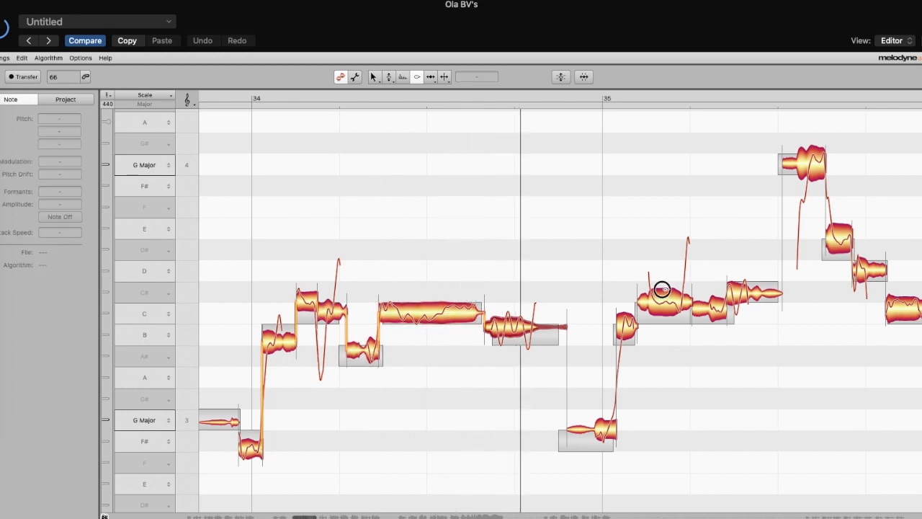
left_click(669, 294)
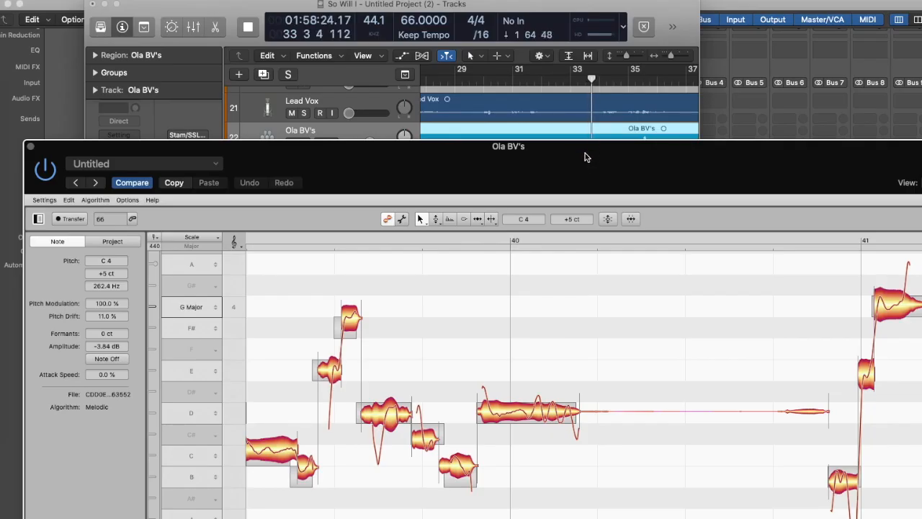
Look through the backing-vocal notes between bars 36 and 41, and uncover the tracks behind the Melodyne window to check playback around bar 36
left_click_drag(577, 155, 549, 1)
scroll(519, 260, "left", 5)
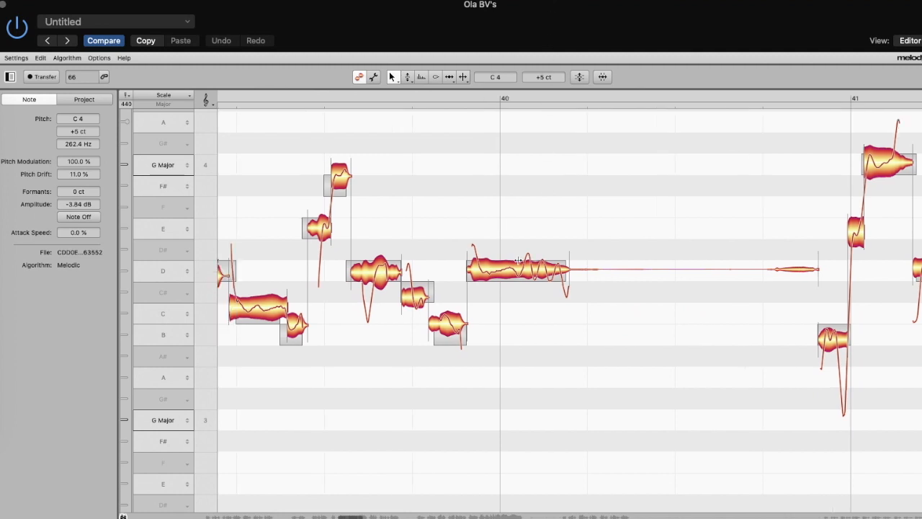
scroll(516, 261, "left", 10)
scroll(517, 261, "up", 1)
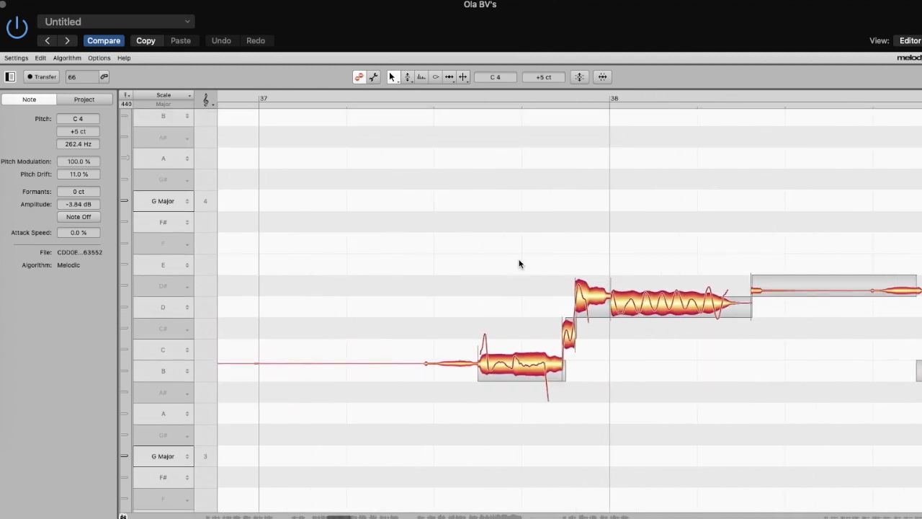
scroll(519, 263, "left", 5)
scroll(519, 262, "right", 20)
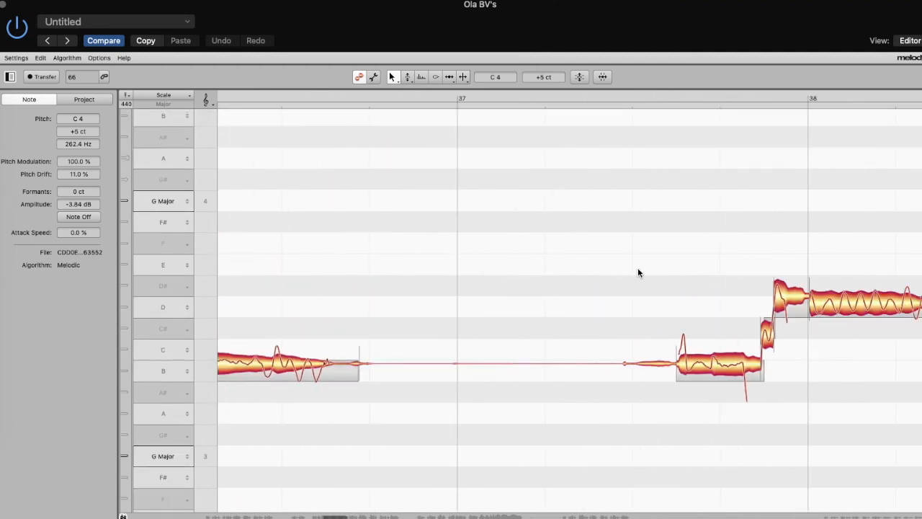
scroll(644, 270, "left", 8)
left_click_drag(610, 10, 621, 251)
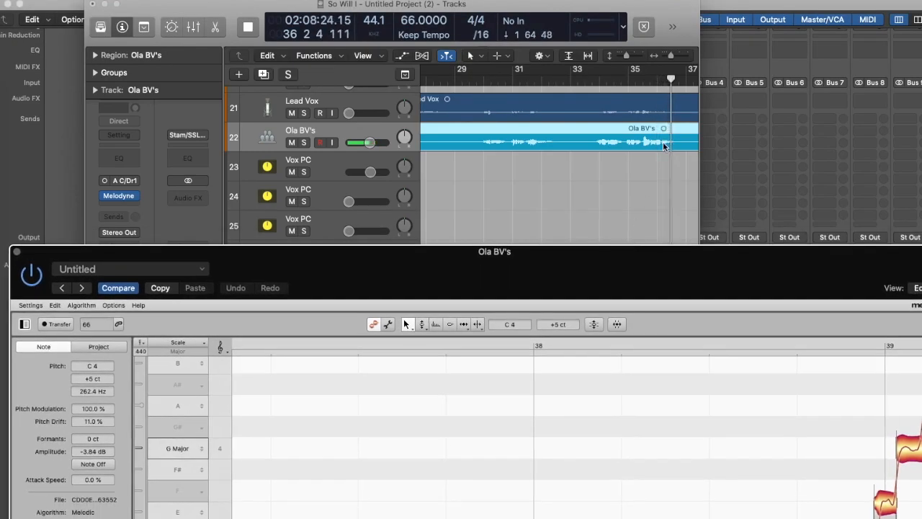
key("space")
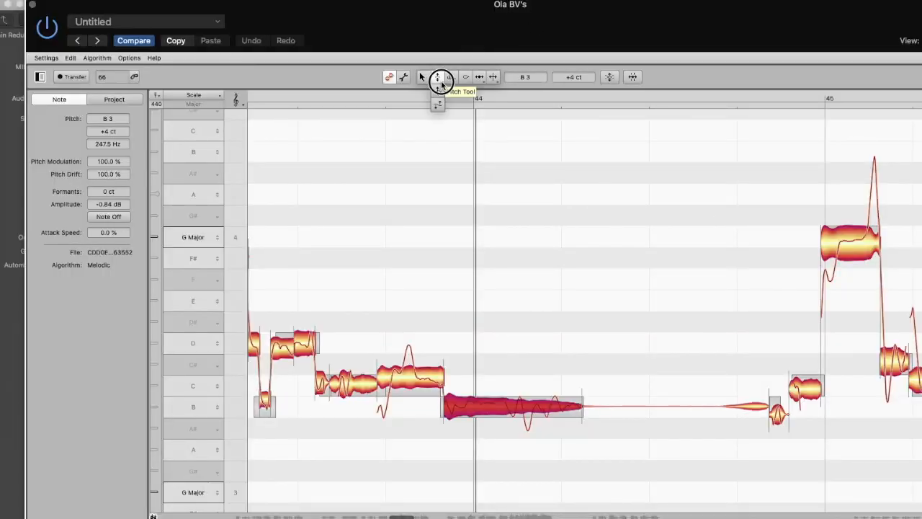
Reduce the long B3 note's pitch drift to 20% and its pitch modulation to 88% at bar 44
left_click(436, 106)
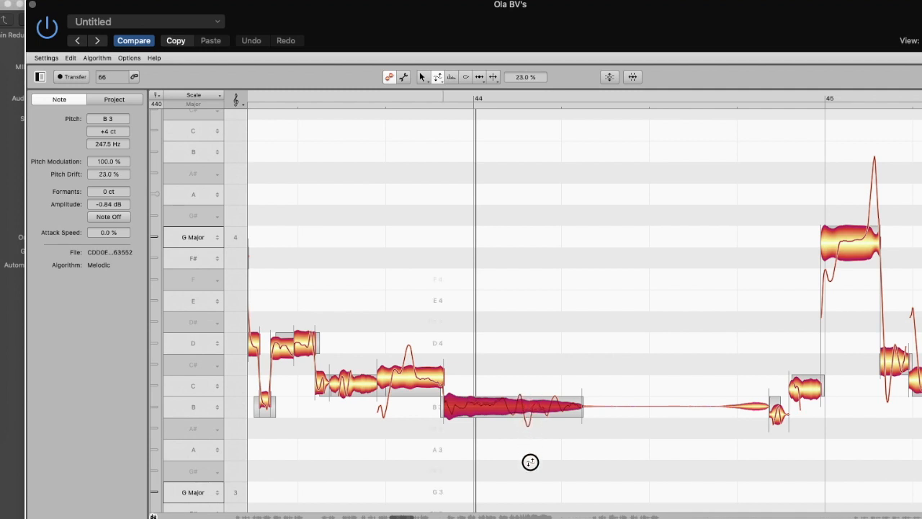
left_click_drag(437, 80, 438, 91)
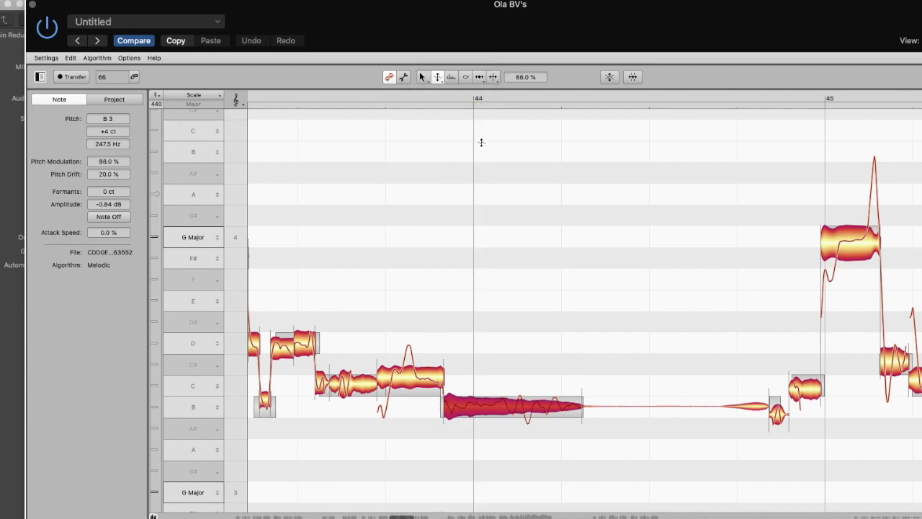
Play on to bar 45 and lower the amplitude of its two loud G4 notes, the second to about -4.08 dB
scroll(569, 221, "right", 3)
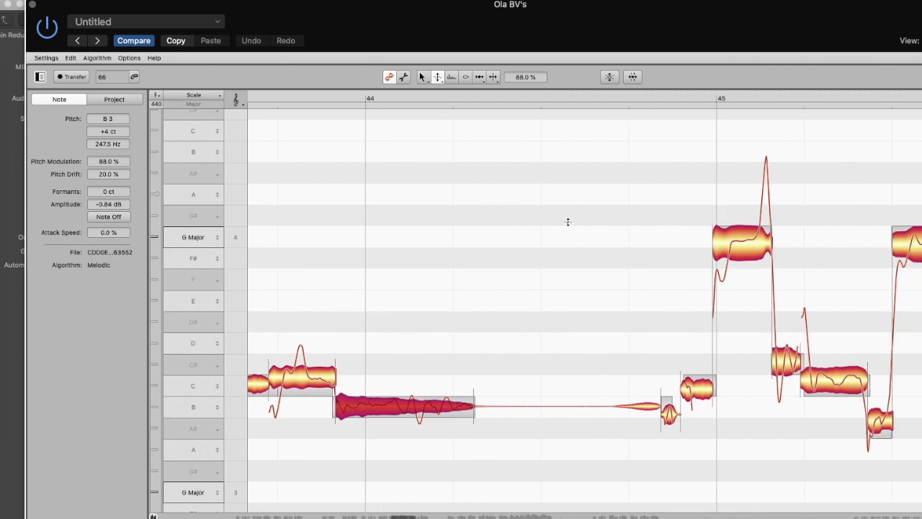
key("space")
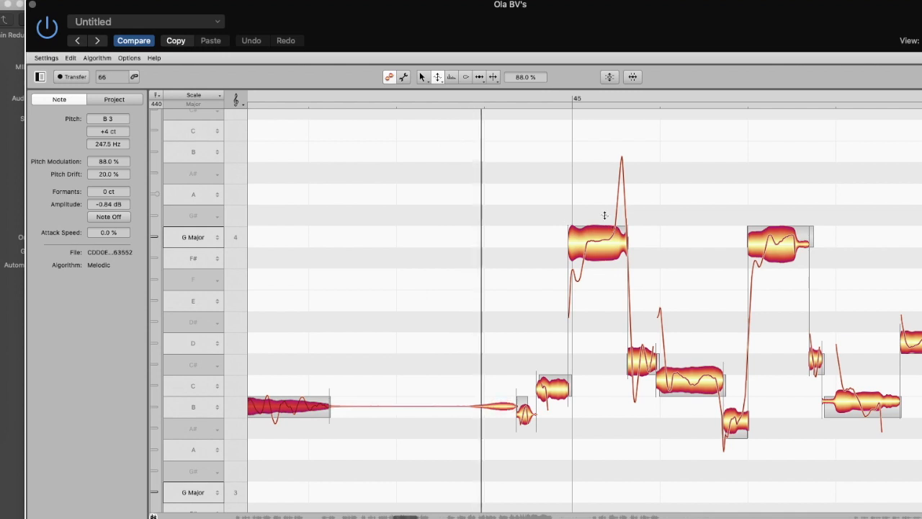
left_click(599, 250)
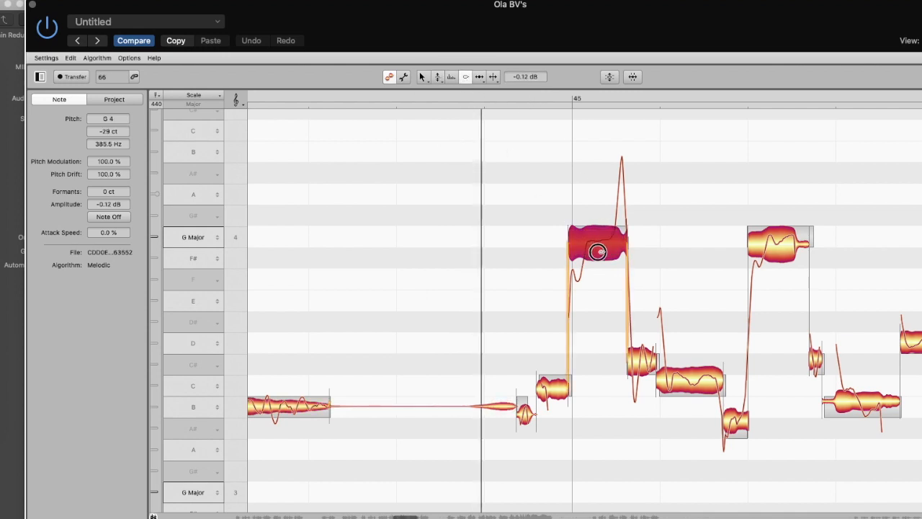
left_click(785, 250)
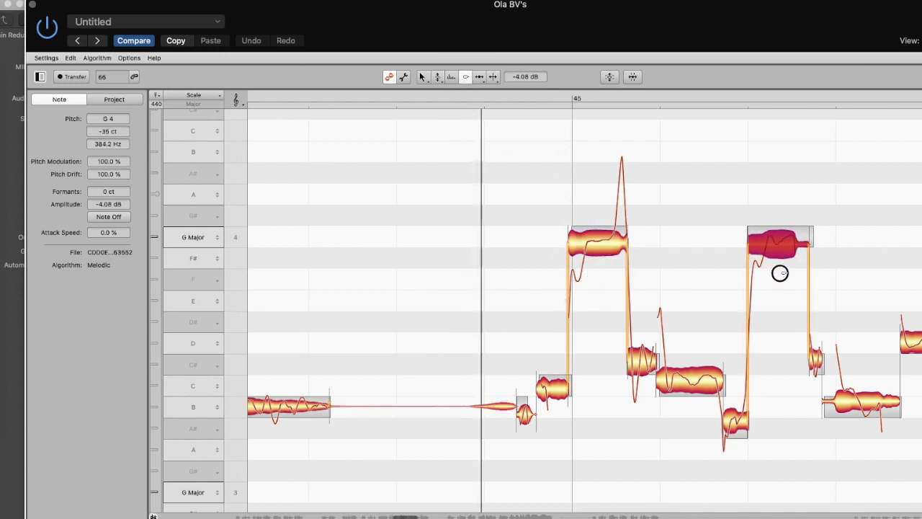
Lower the amplitude of bar 45's notes: the long C4 to -3.12 dB, the C#4 to -0.12 dB and the first G4 to -6.84 dB
left_click(674, 389)
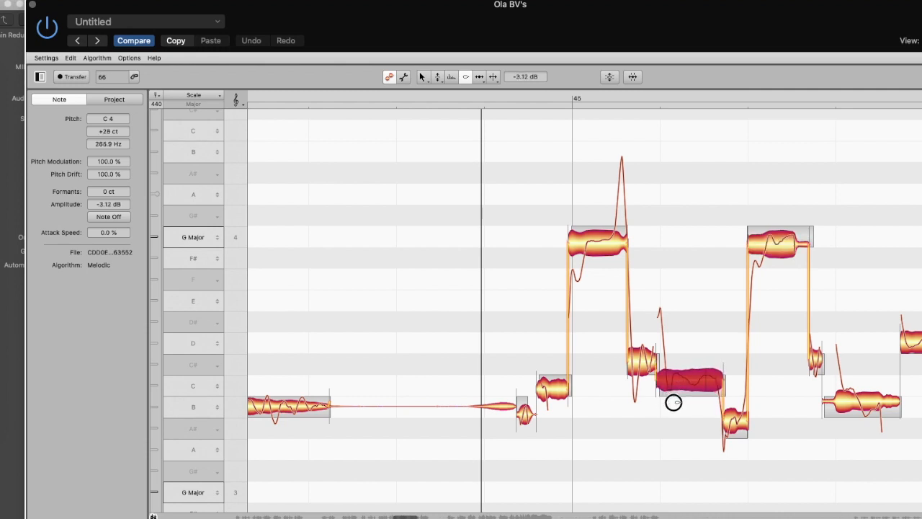
left_click(640, 371)
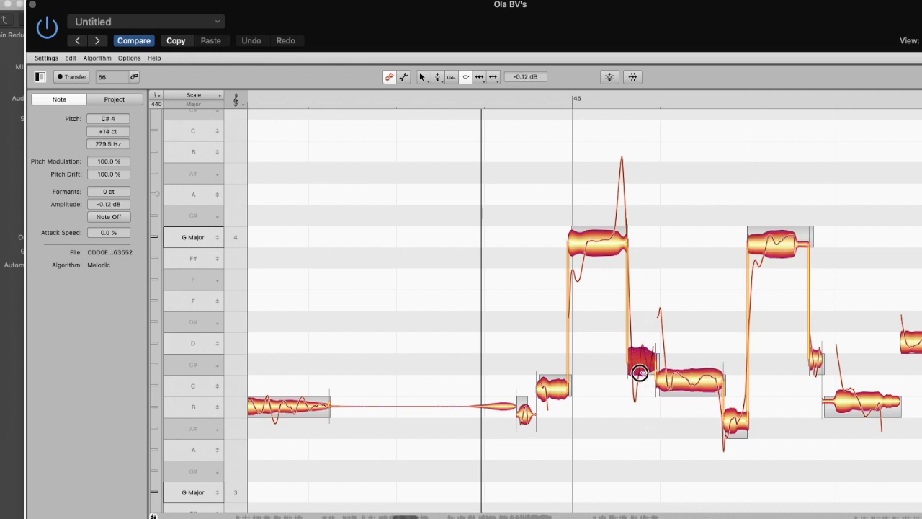
left_click(594, 251)
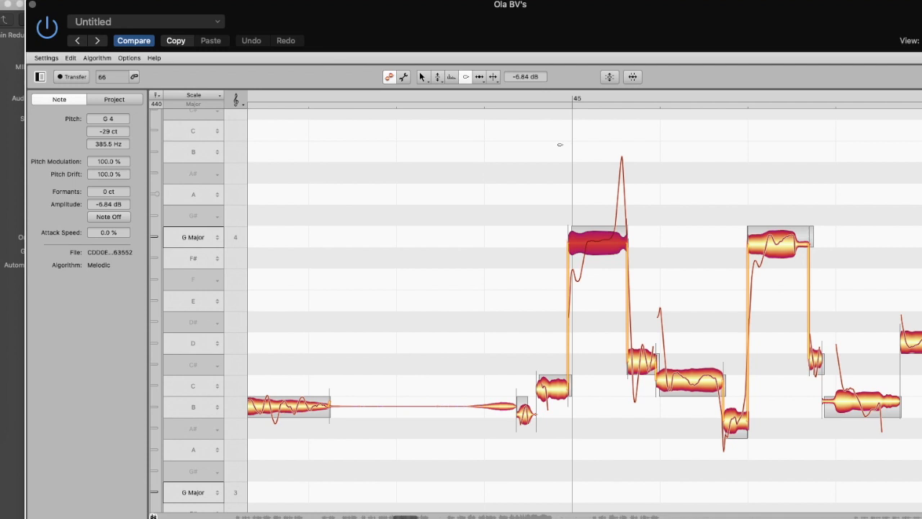
Lower the long D4 note at bar 46 to -1.80 dB and the loud second G4 in bar 47 to -5.04 dB
scroll(671, 184, "right", 5)
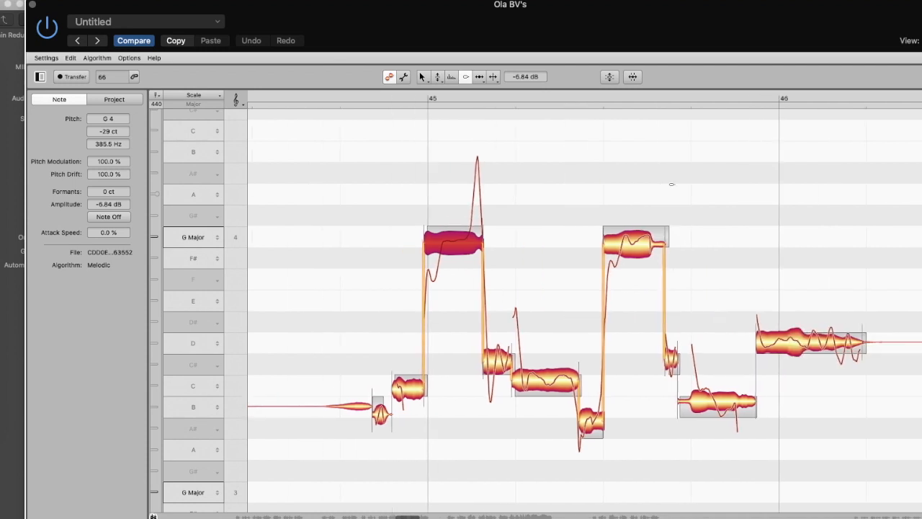
left_click(791, 354)
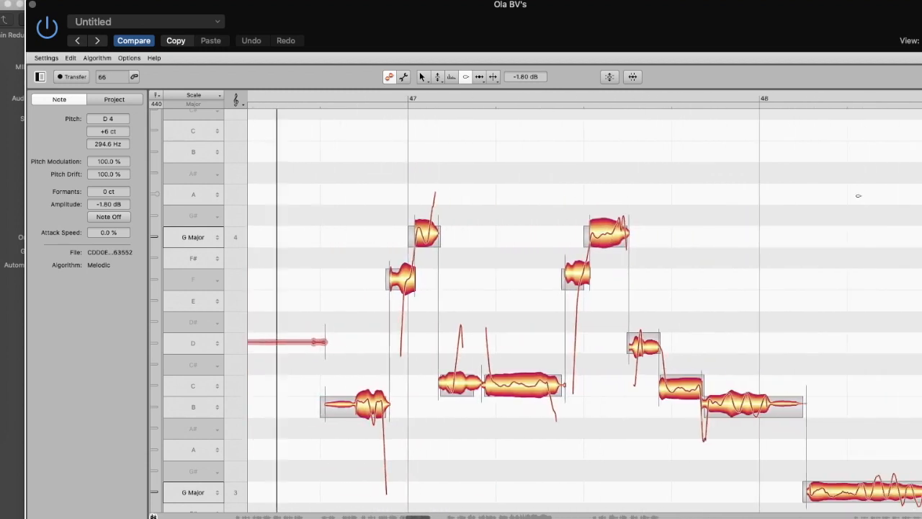
left_click(611, 238)
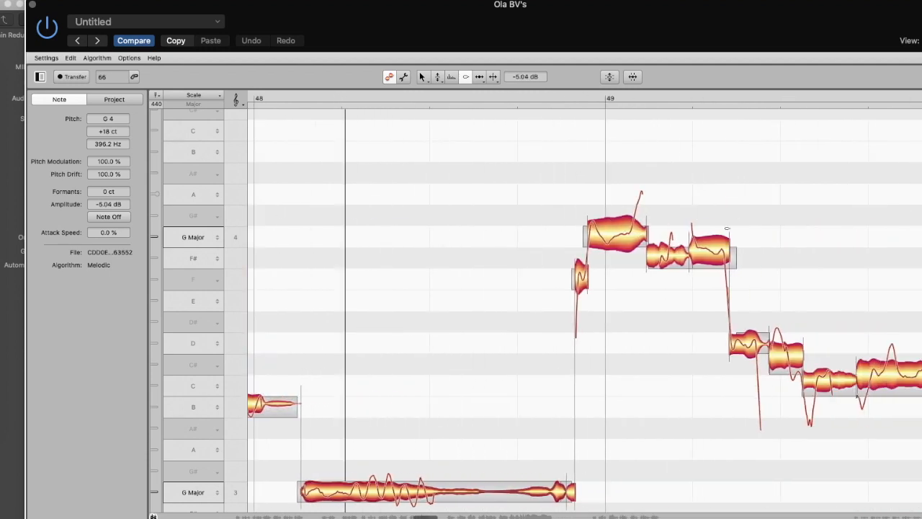
Turn down the notes at bar 49, setting the loud G4 to -5.60 dB and the longer F#4 after it to -1.08 dB
left_click(623, 258)
left_click_drag(622, 257, 646, 275)
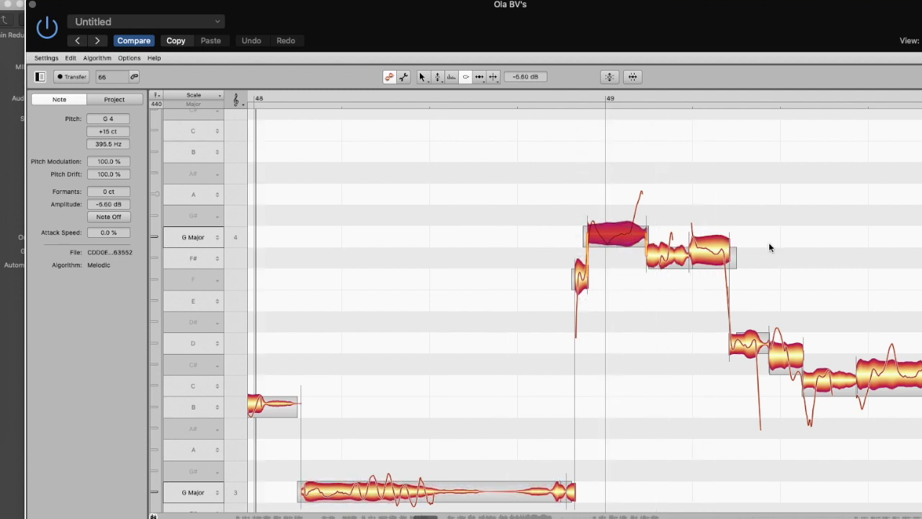
left_click(719, 254)
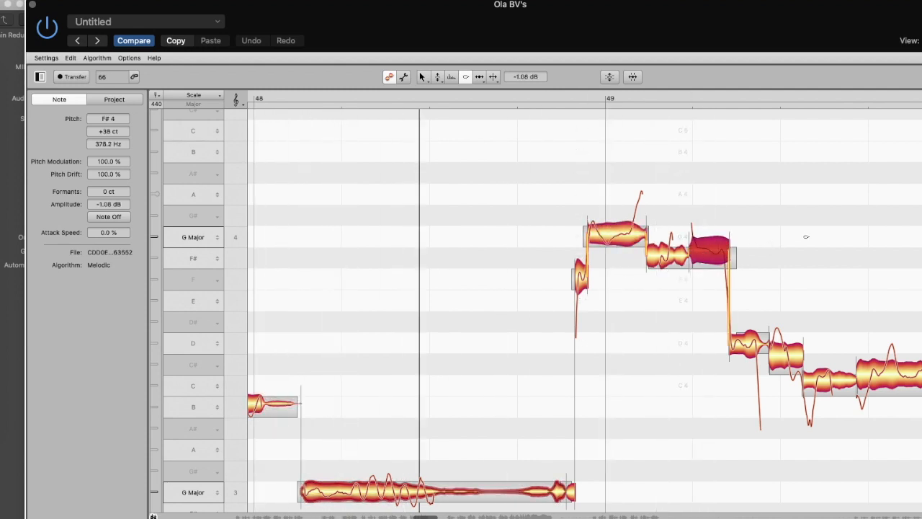
left_click(753, 381)
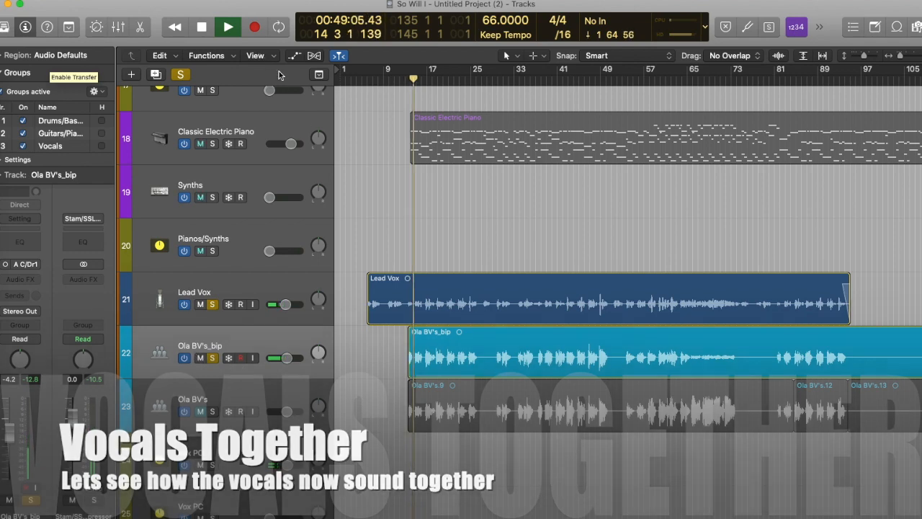
Show the Flex controls in the Tracks area and enlarge the lead and backing-vocal tracks for waveform comparison
left_click(314, 56)
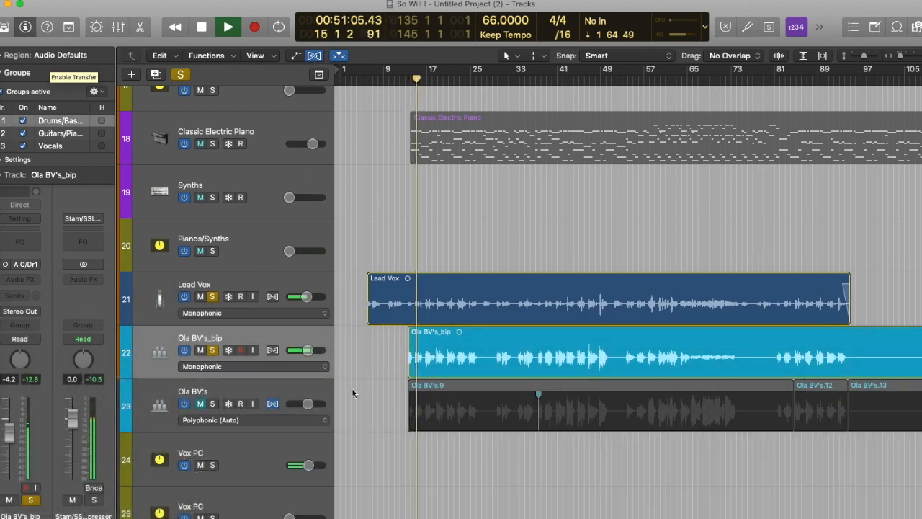
left_click_drag(904, 60, 870, 56)
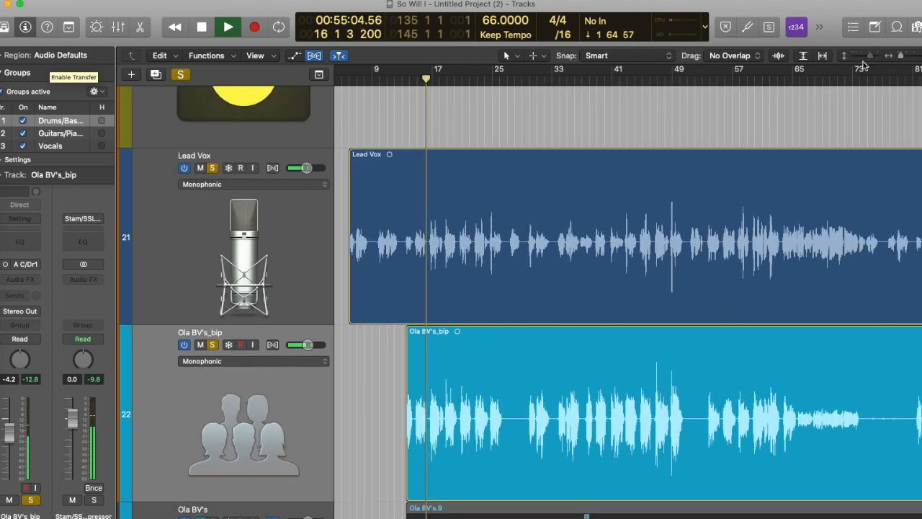
scroll(689, 275, "down", 5)
scroll(713, 281, "down", 1)
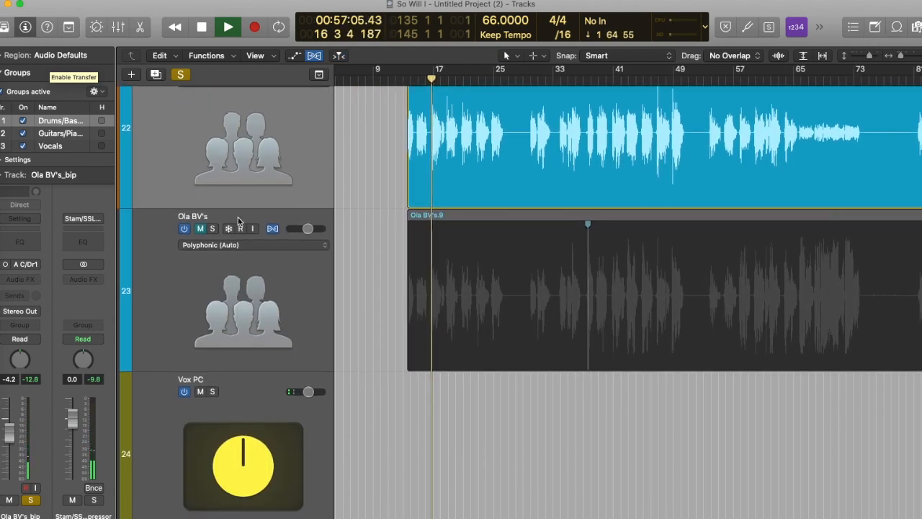
Briefly solo the original backing-vocal track to compare it with the bounced backing vocals
left_click(214, 228)
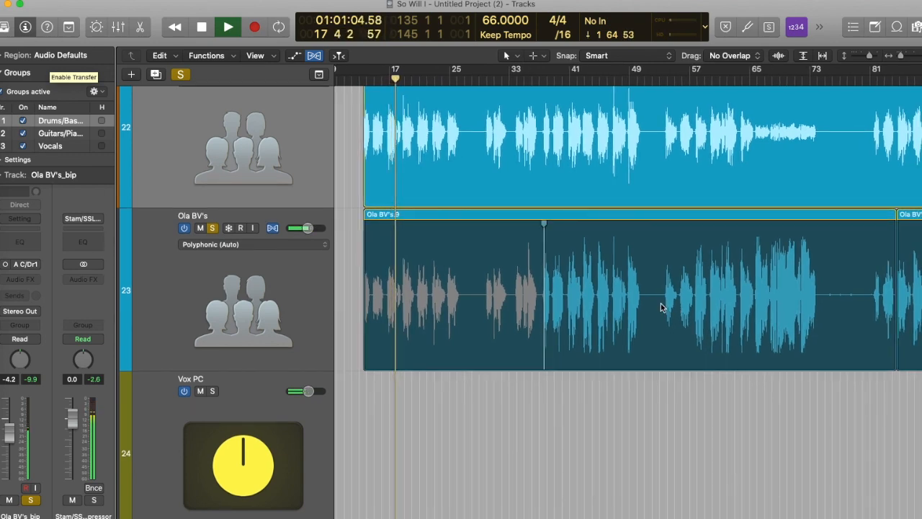
scroll(660, 303, "up", 5)
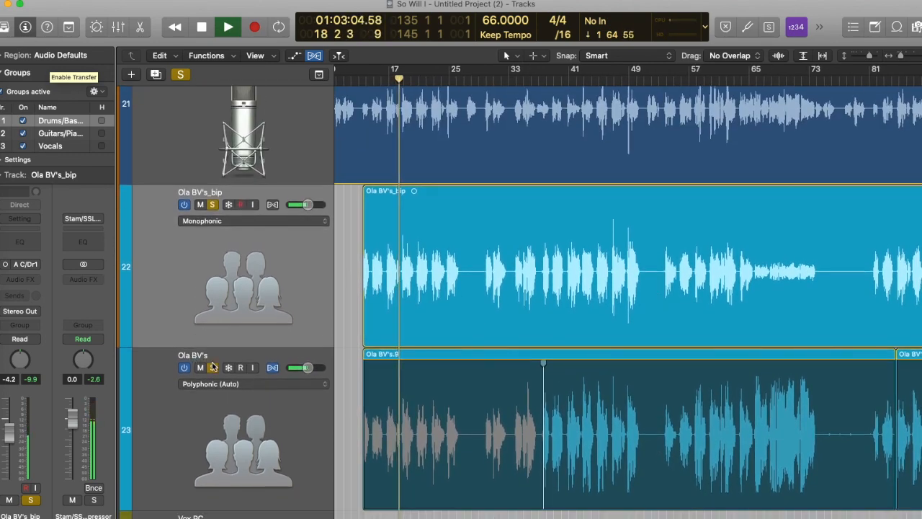
left_click(214, 368)
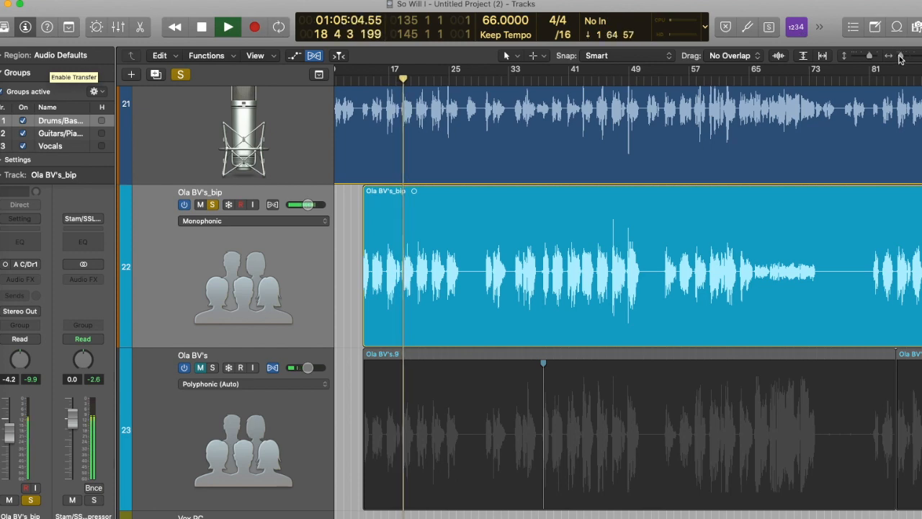
Enable Flex Time - Polyphonic on the bounced backing-vocal track and narrow the track headers
left_click_drag(898, 60, 909, 58)
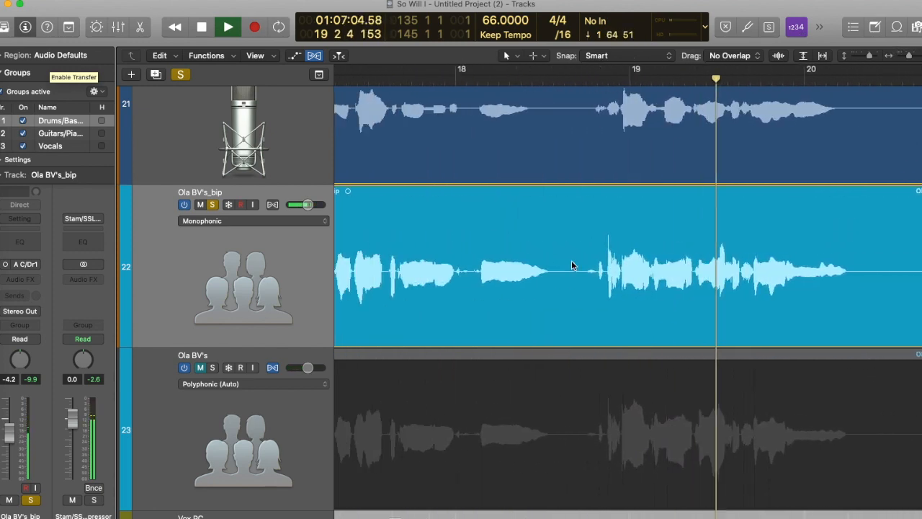
scroll(571, 265, "left", 10)
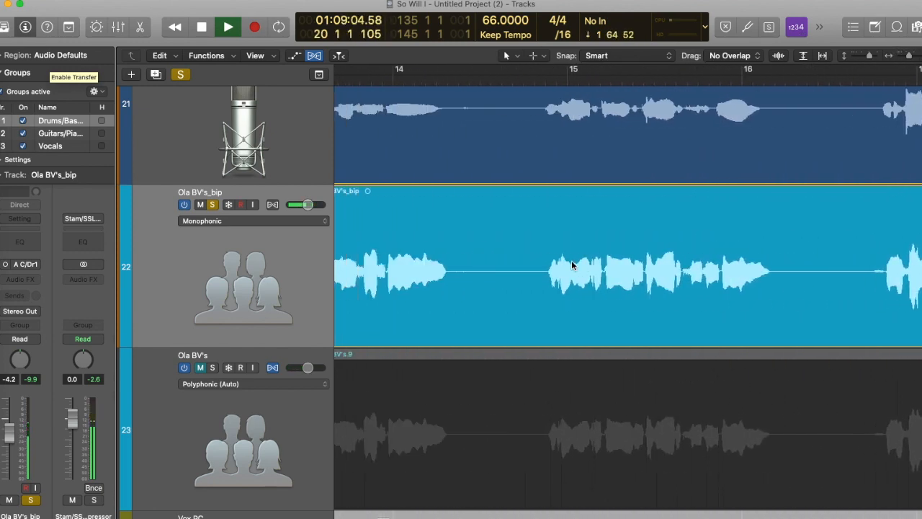
scroll(573, 265, "left", 6)
scroll(504, 209, "right", 2)
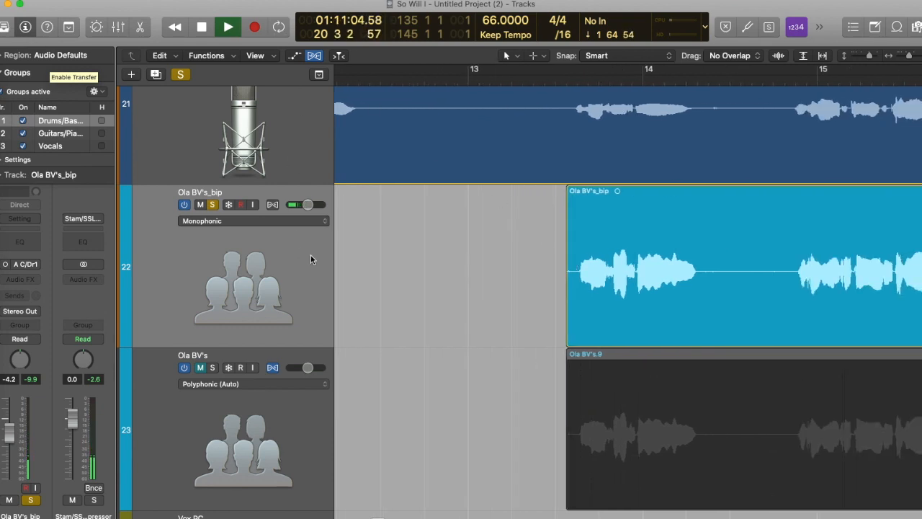
left_click(273, 205)
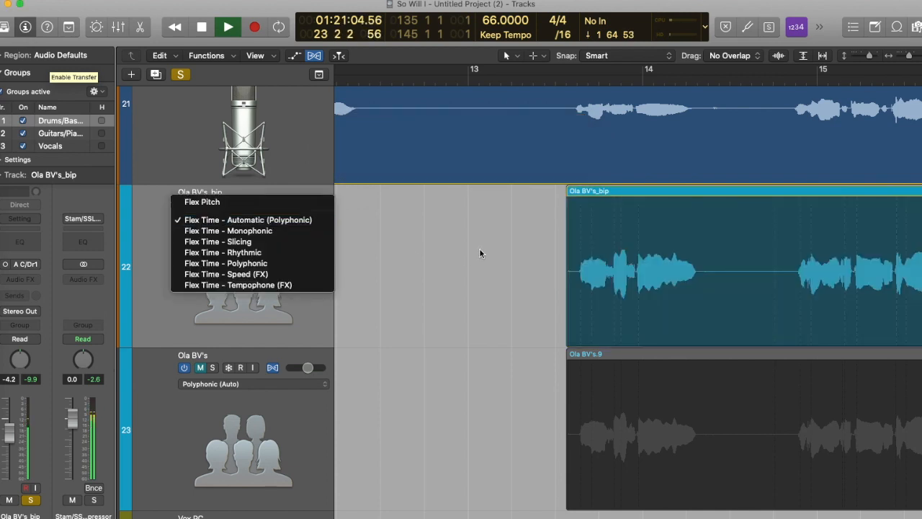
left_click(226, 263)
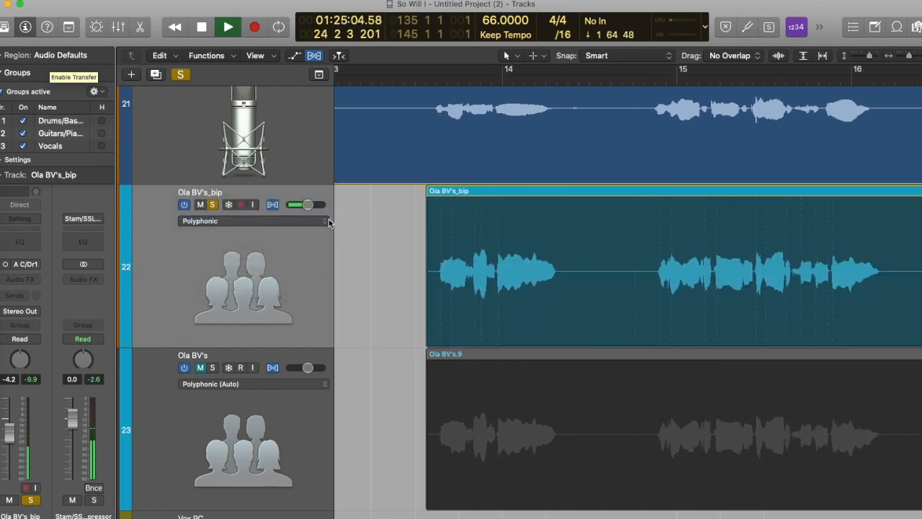
left_click_drag(334, 219, 296, 219)
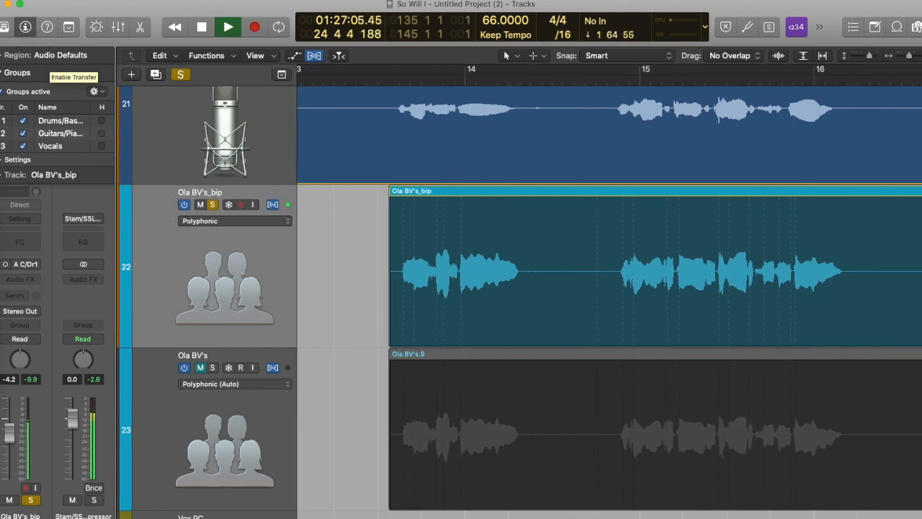
left_click_drag(910, 58, 908, 58)
scroll(860, 123, "right", 6)
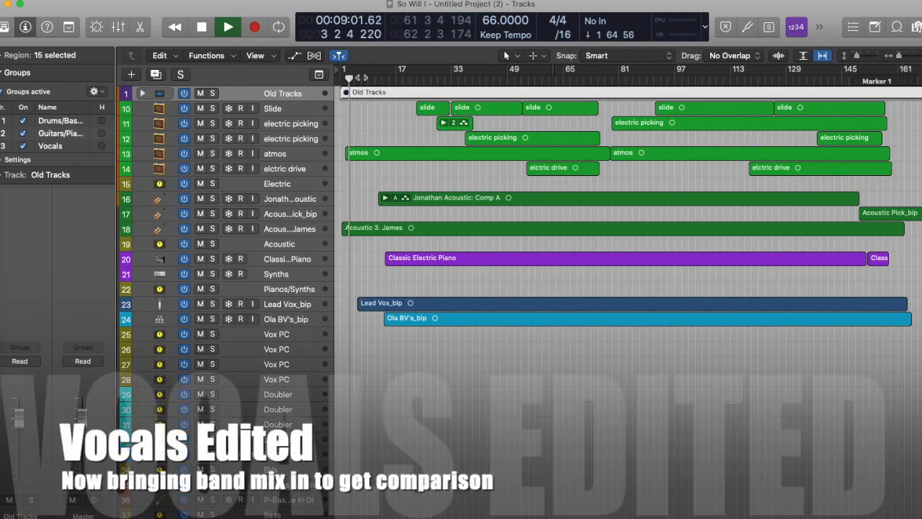
Play from around bar 8 and, in the Mixer, raise the Acoustic aux to -7.0 dB and the three acoustic guitar tracks to -6.6 dB
left_click(362, 77)
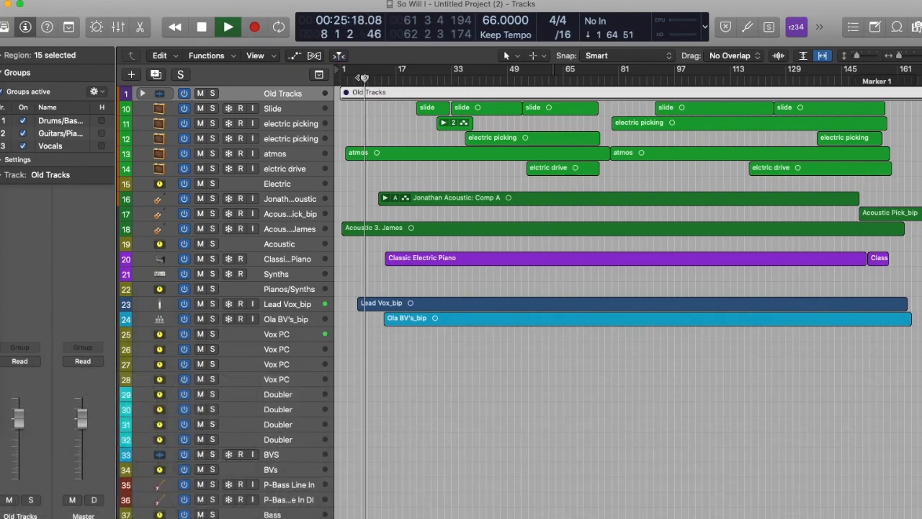
key("super+2")
scroll(639, 441, "right", 1)
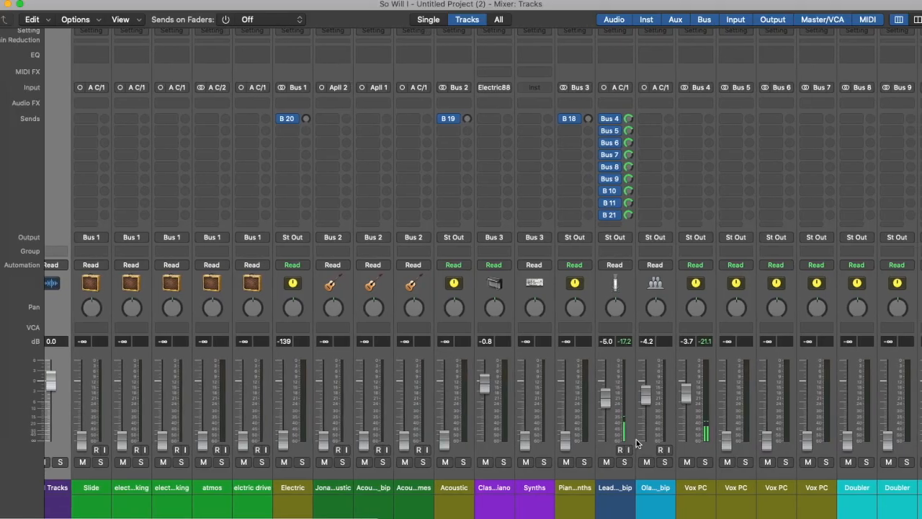
scroll(637, 442, "left", 2)
left_click_drag(344, 477, 422, 476)
left_click_drag(456, 438, 458, 403)
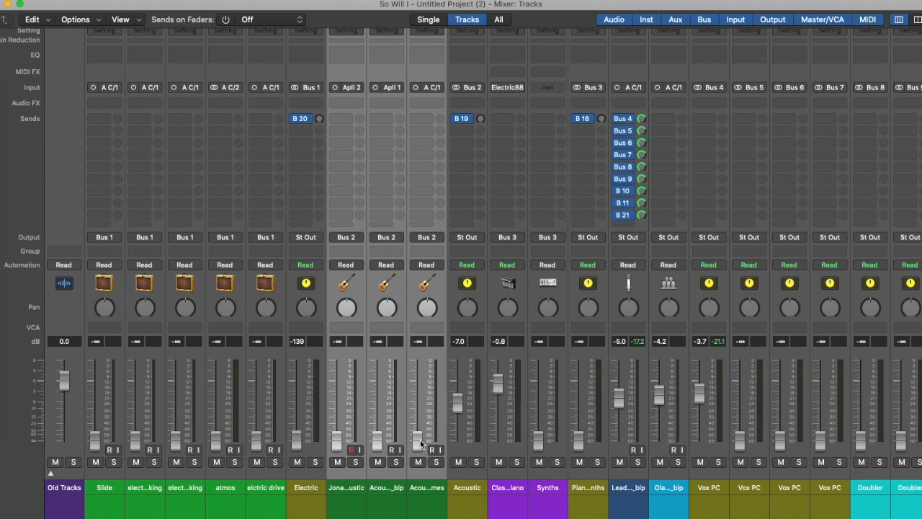
left_click_drag(416, 443, 421, 372)
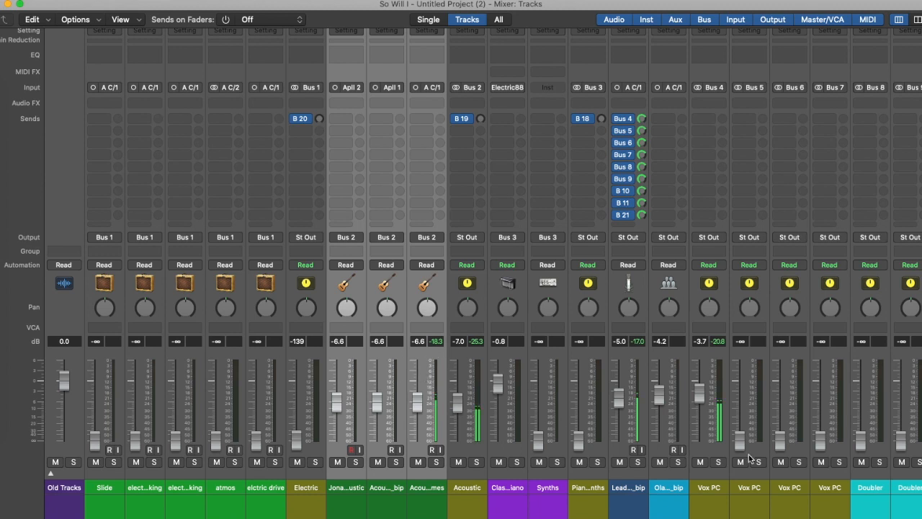
Raise the slide, electric picking, atmos and electric drive tracks to -6.2 dB and the Electric aux to -6.0 dB
left_click(627, 481)
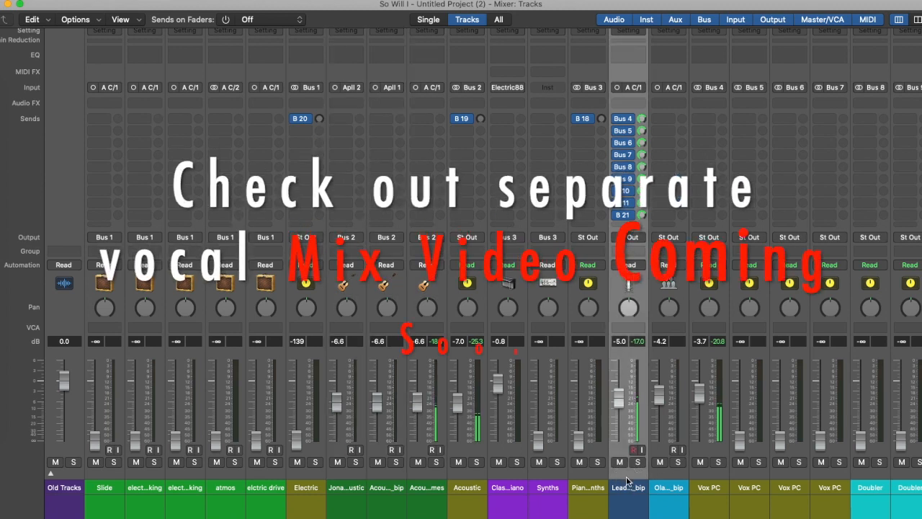
left_click_drag(346, 480, 412, 466)
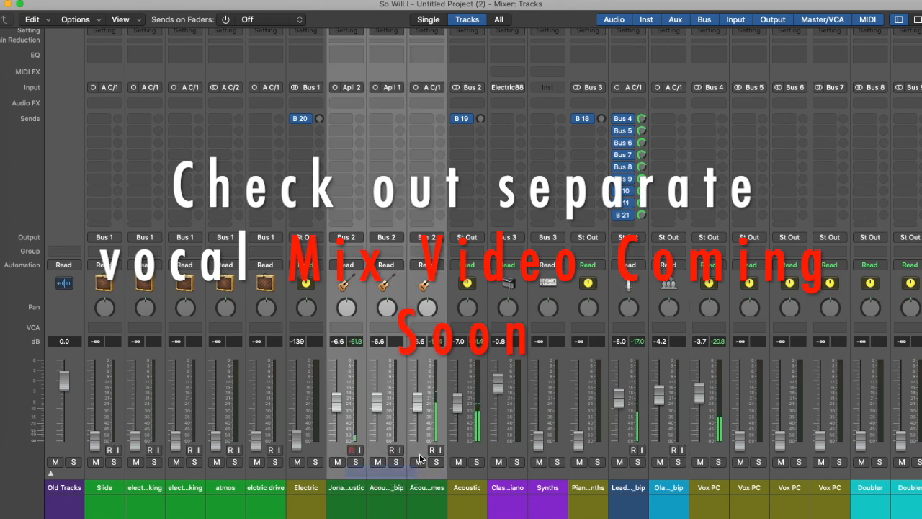
left_click_drag(96, 474, 266, 468)
left_click_drag(296, 441, 269, 375)
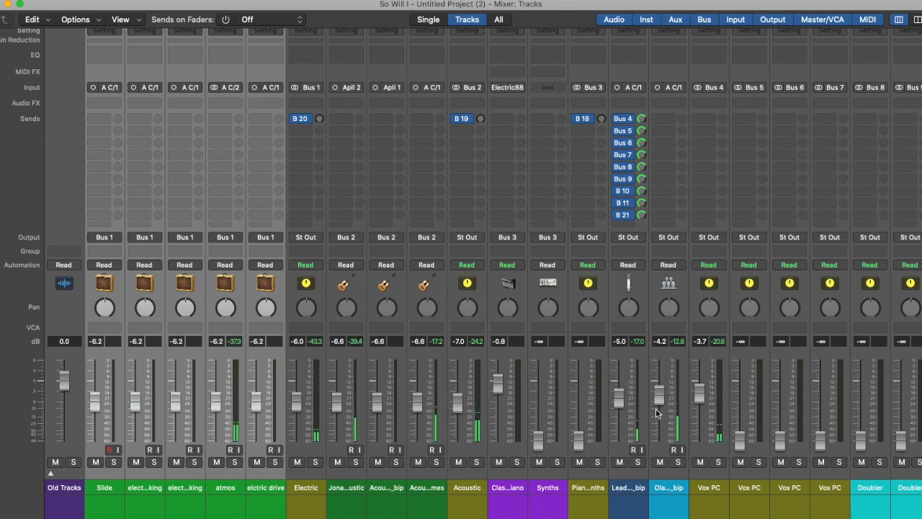
Balance the vocals by setting the backing vocals to -9.0 dB, the lead vocal to -2.2 dB and the first Vox PC to -4.2 dB
left_click_drag(660, 401, 623, 389)
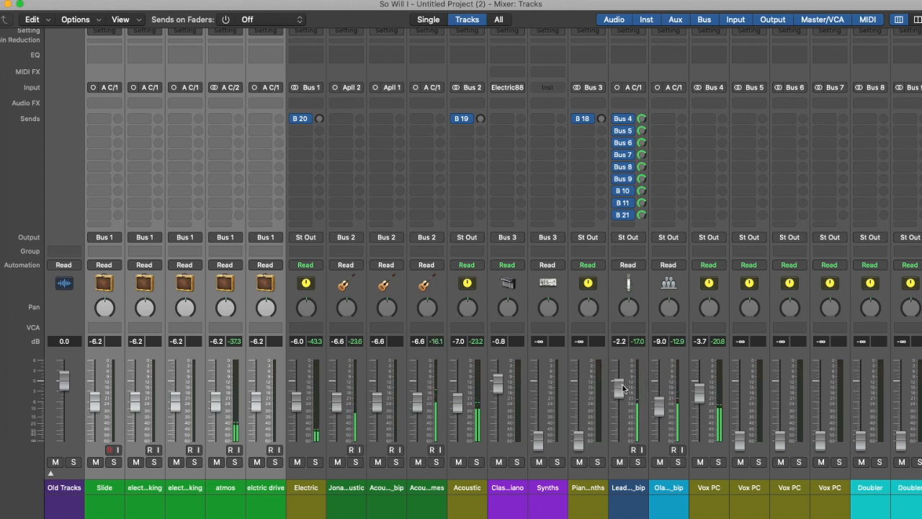
left_click_drag(703, 398, 704, 387)
scroll(681, 425, "right", 2)
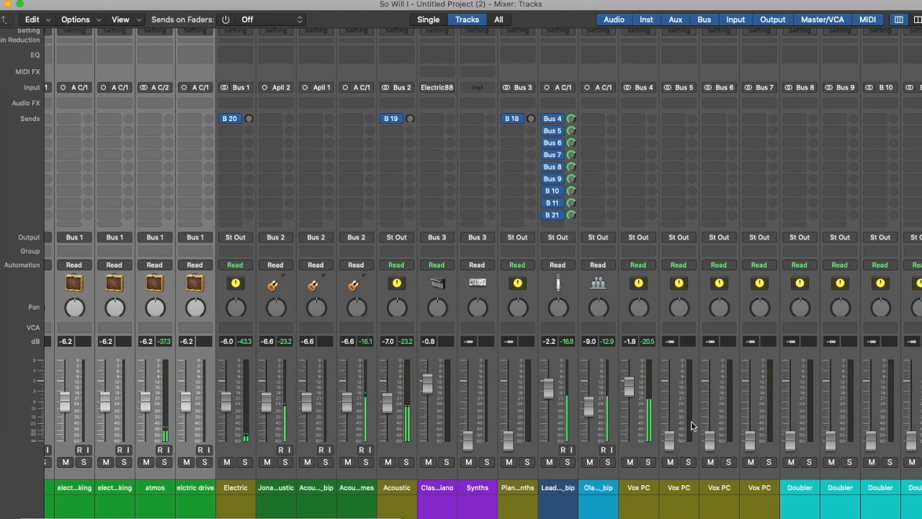
left_click_drag(617, 387, 622, 400)
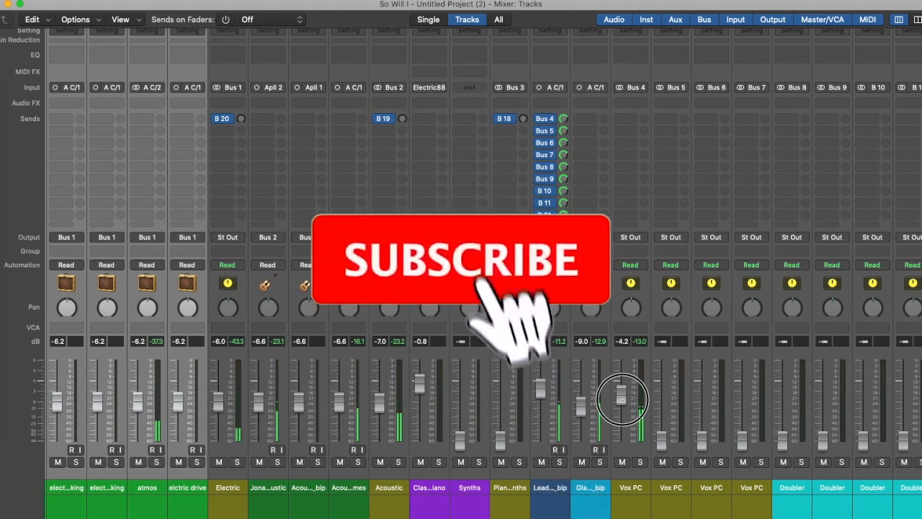
Look across the Mixer's doubler, backing-vocal and bass channels while the mix plays
scroll(713, 403, "right", 8)
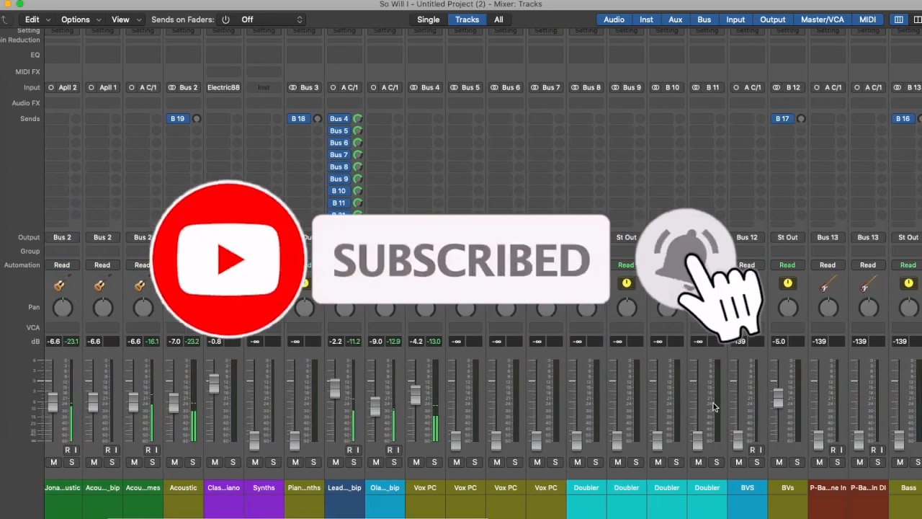
scroll(713, 405, "right", 6)
scroll(709, 404, "left", 8)
scroll(709, 401, "left", 5)
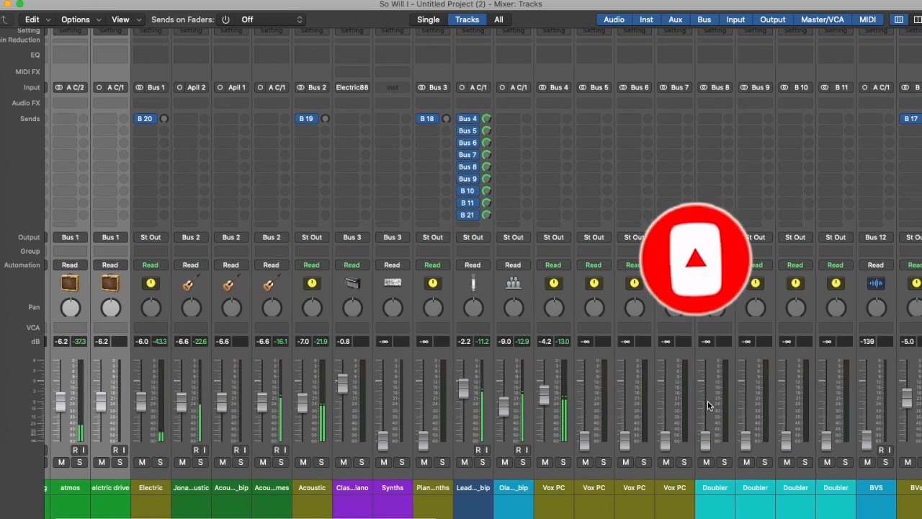
scroll(708, 405, "right", 1)
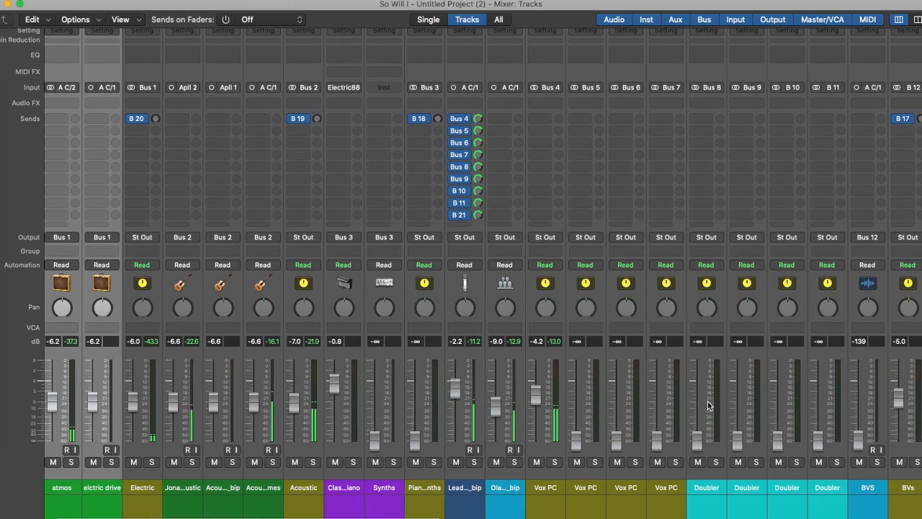